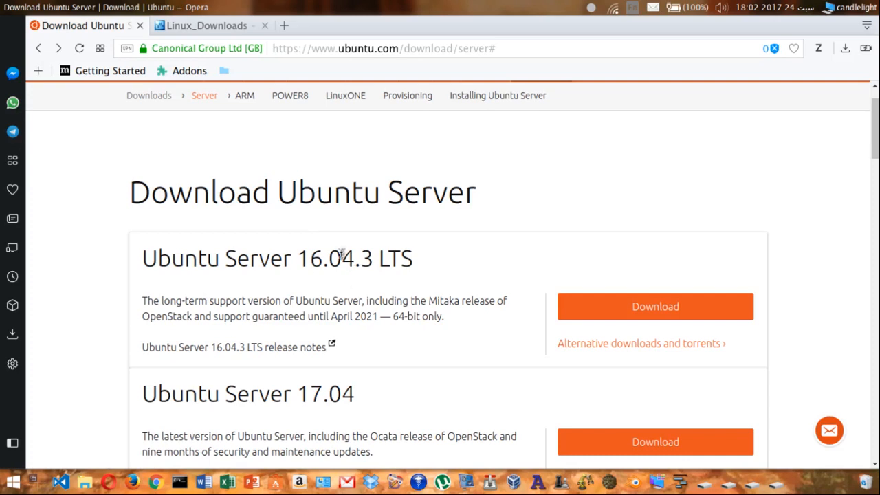
- Start downloading the Ubuntu Server 17.04 ISO, choose the Downloads folder as its destination, and cancel the save
scroll(341, 251, down, 2)
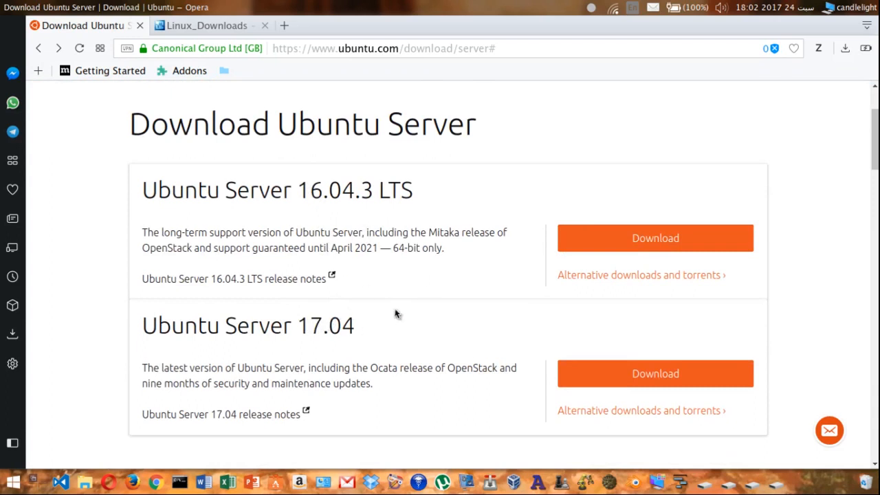
scroll(426, 316, down, 3)
click(564, 281)
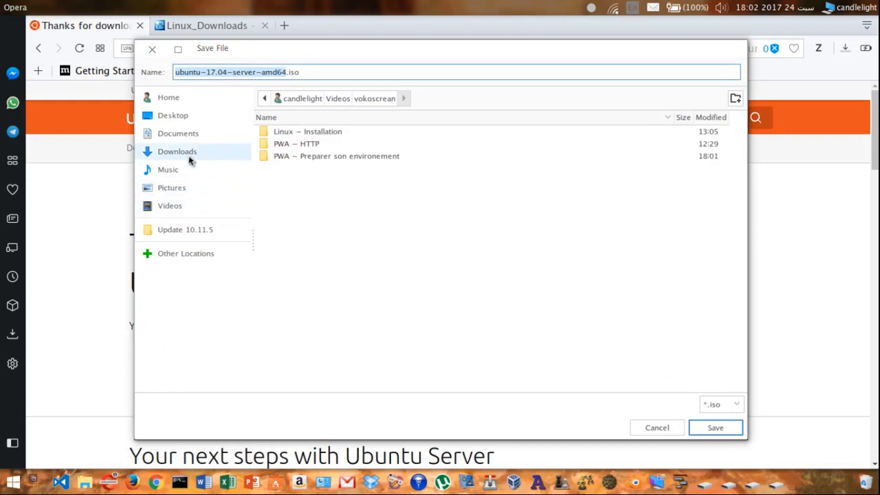
click(190, 156)
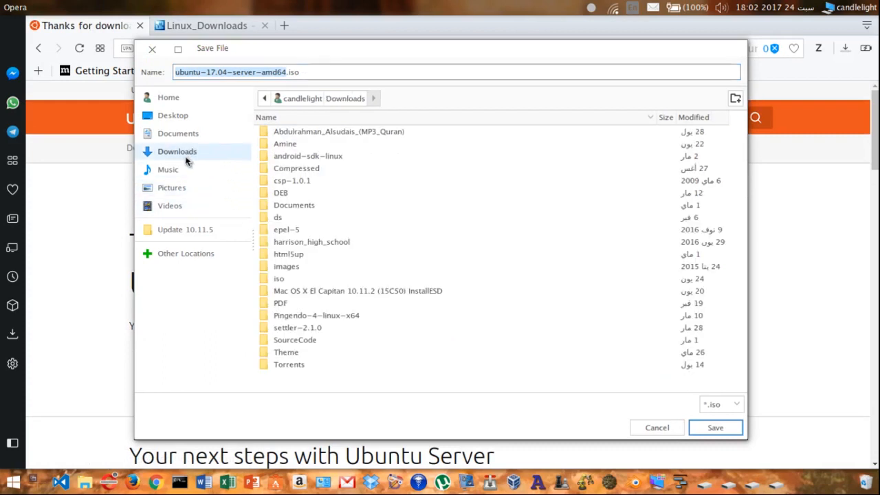
click(657, 428)
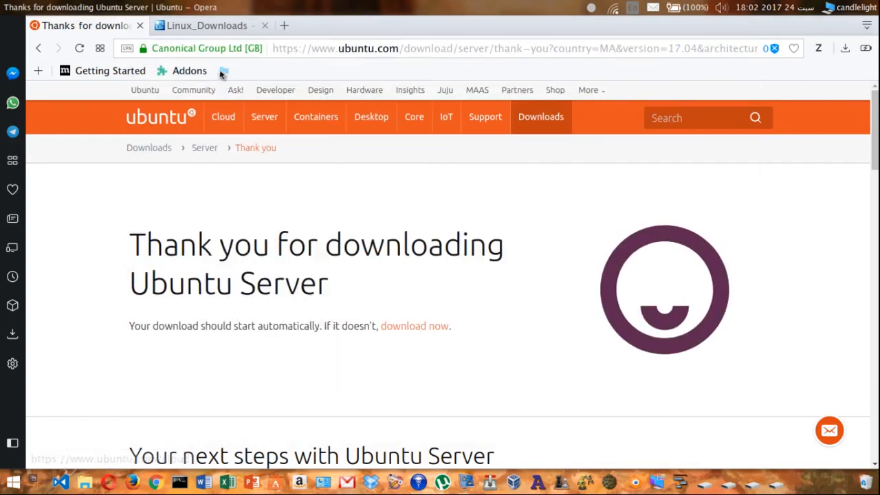
- Switch to the already open VirtualBox download page for Linux hosts and view its beginning
click(209, 25)
scroll(265, 173, up, 2)
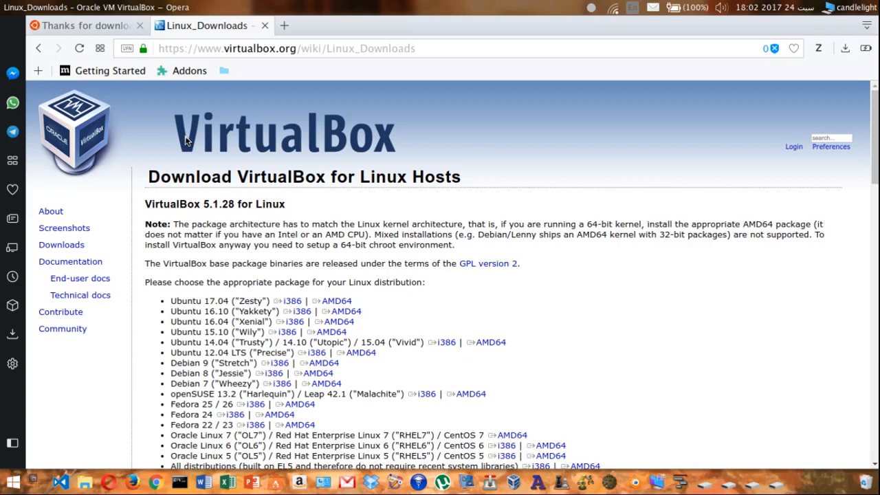
double_click(331, 4)
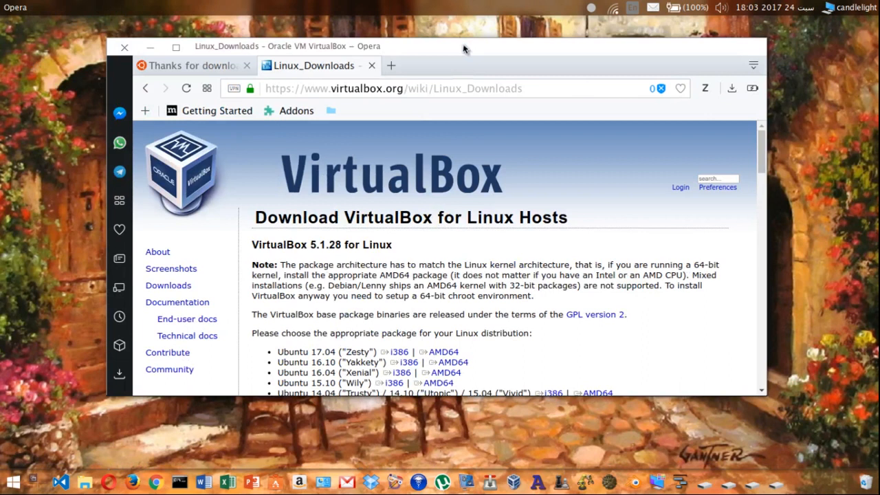
click(614, 6)
mouse_move(653, 7)
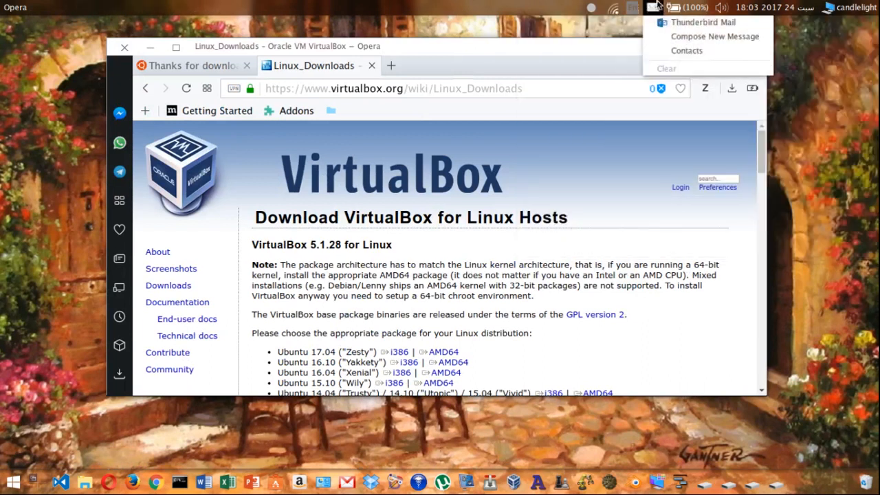
click(448, 55)
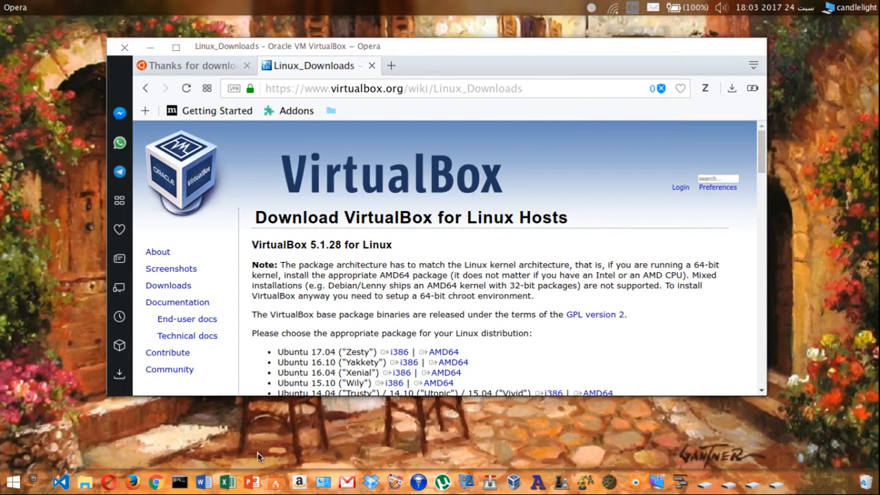
double_click(443, 46)
- Look over the Linux hosts page, go back to the VirtualBox platform packages, and open the Linux distributions page
scroll(314, 227, down, 3)
scroll(314, 228, up, 3)
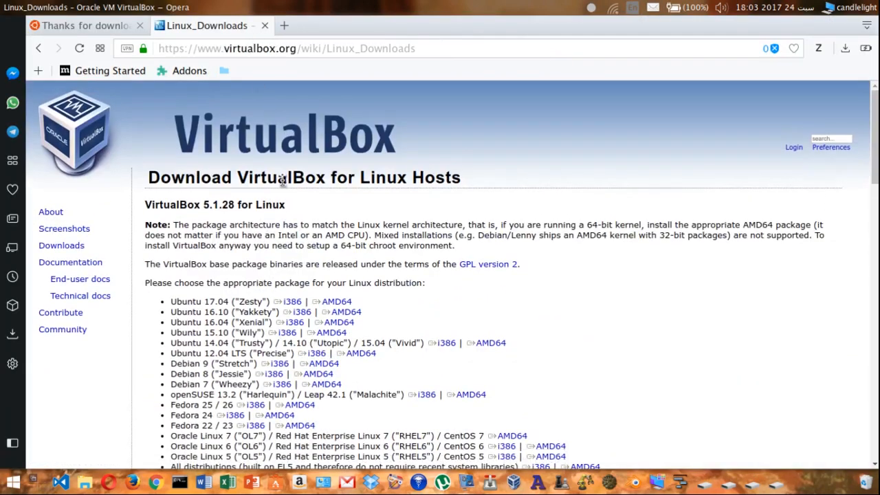
scroll(282, 180, down, 3)
scroll(190, 194, up, 3)
click(39, 48)
click(261, 215)
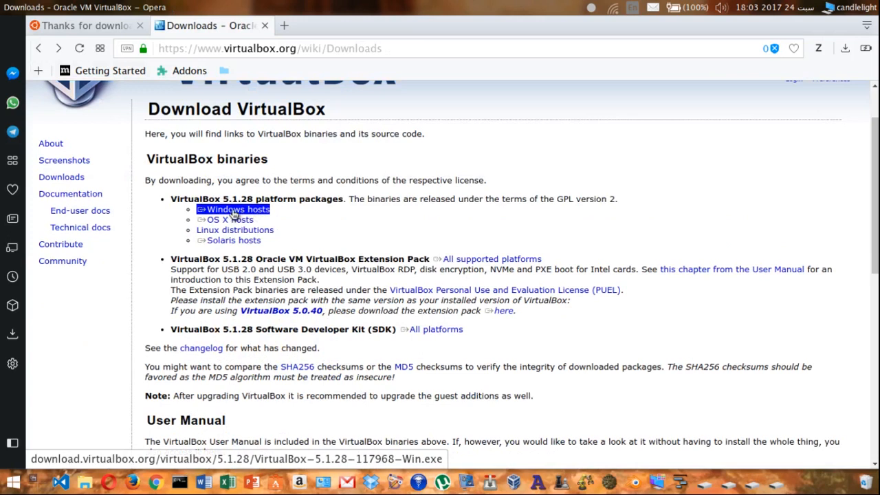
click(223, 233)
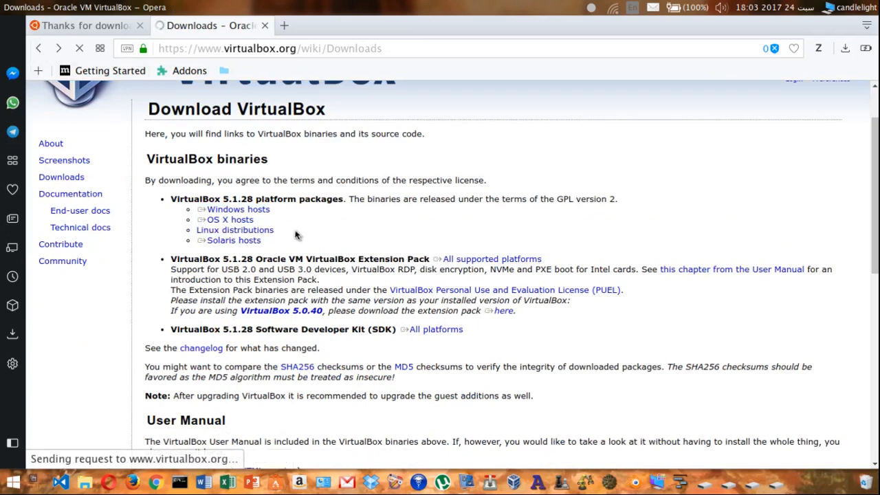
- Start downloading the i386 VirtualBox 5.1.28 package for Ubuntu 16.04 Xenial, highlight its deb extension, and cancel the save
drag(169, 220, 237, 219)
click(251, 220)
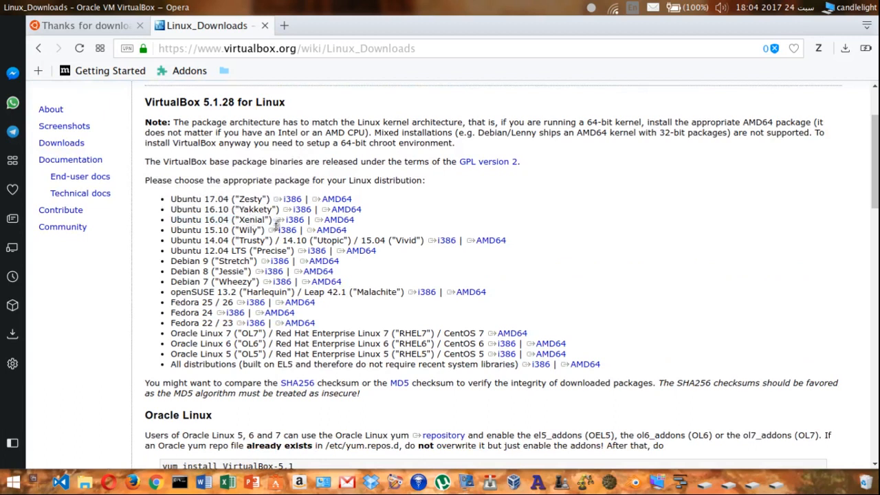
click(294, 222)
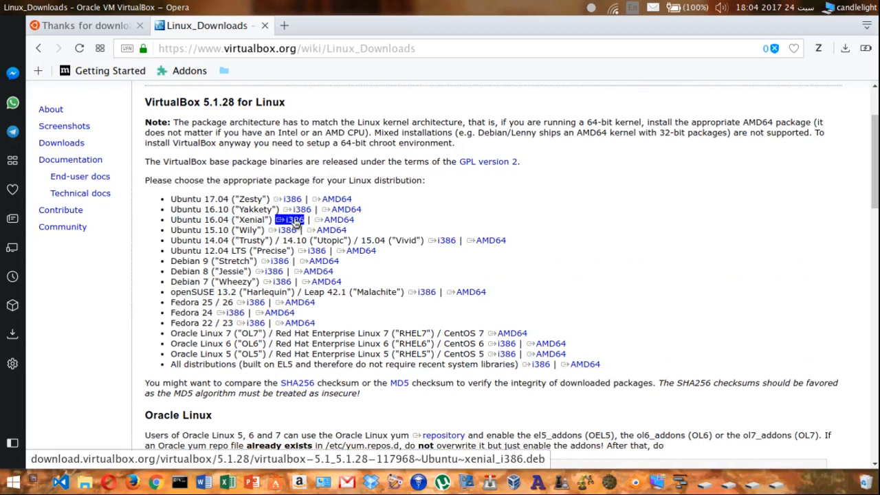
click(342, 220)
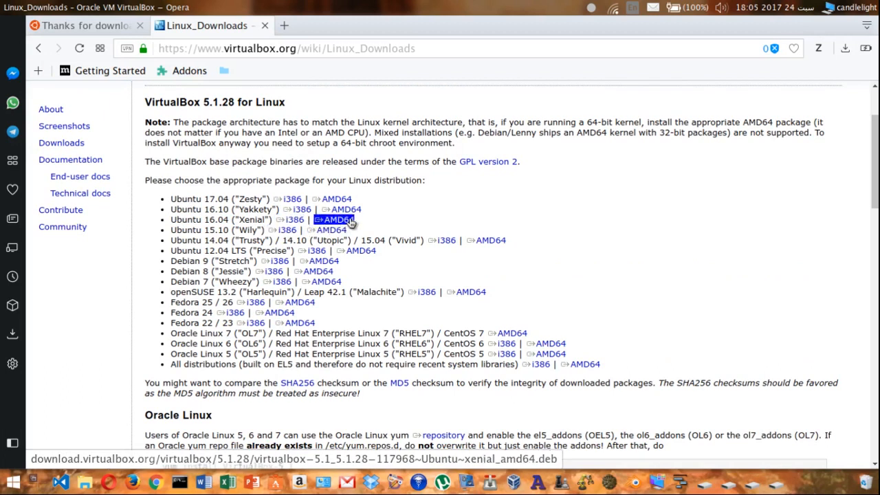
click(294, 220)
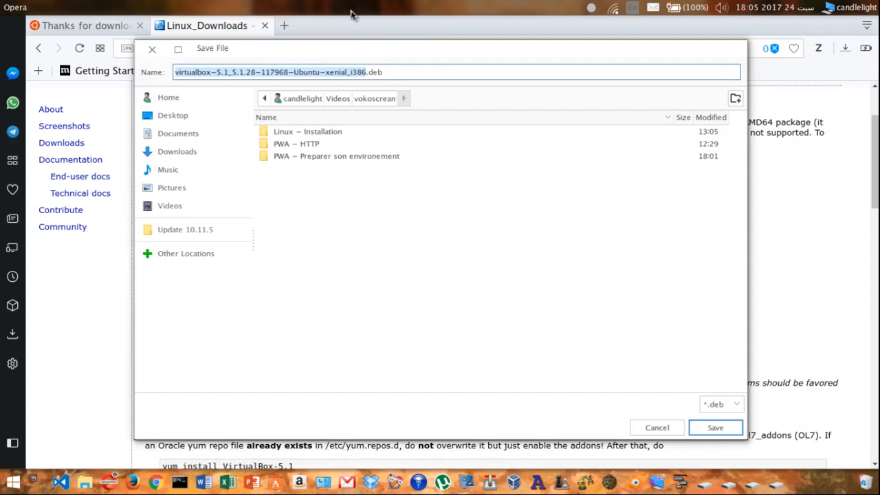
click(378, 71)
drag(378, 72, 398, 72)
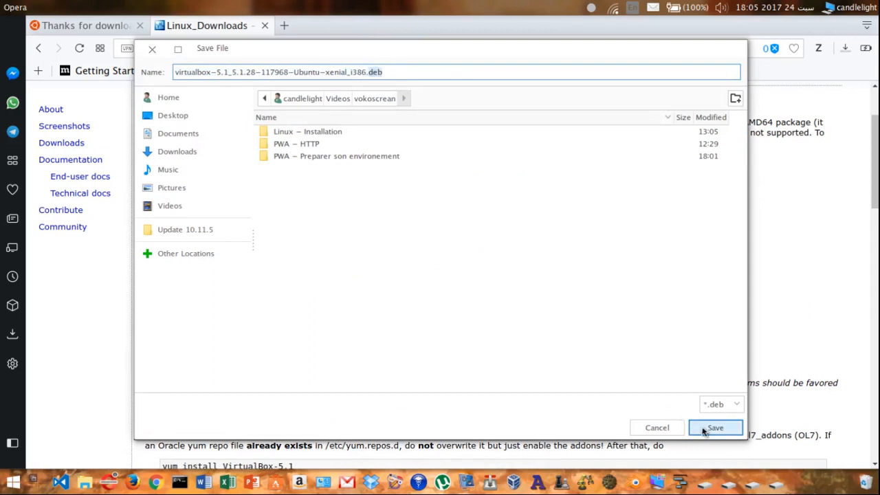
click(656, 425)
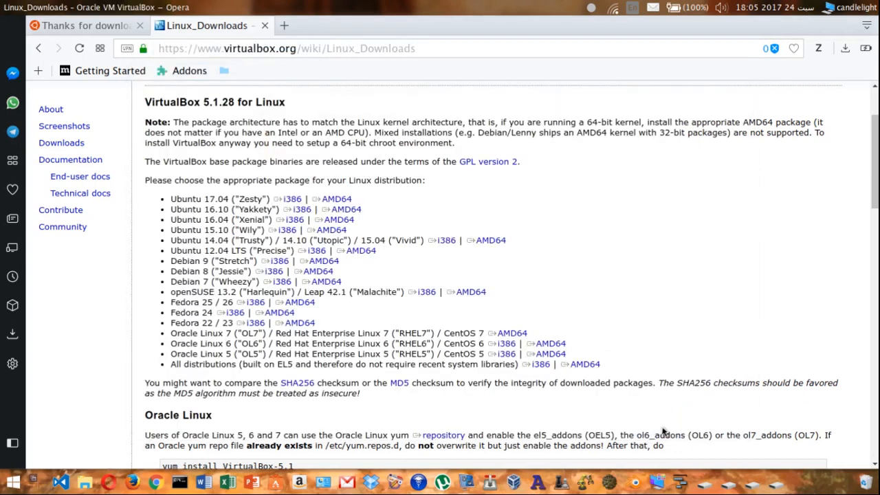
- Put the browser away, launch VirtualBox, ignore the inaccessible media warning, and maximize the manager window
click(24, 7)
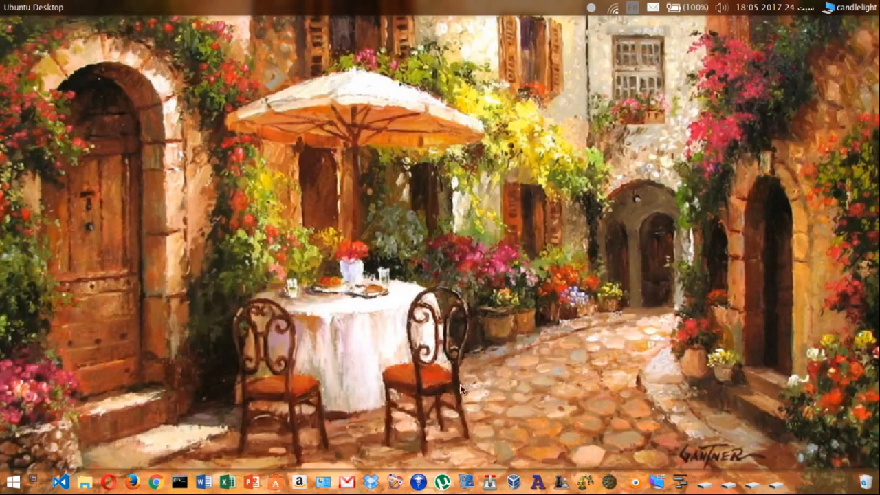
click(513, 484)
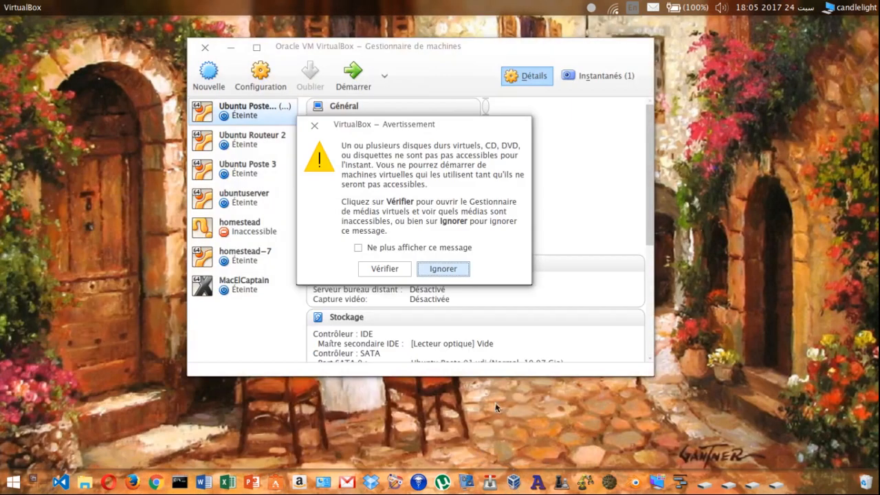
click(444, 270)
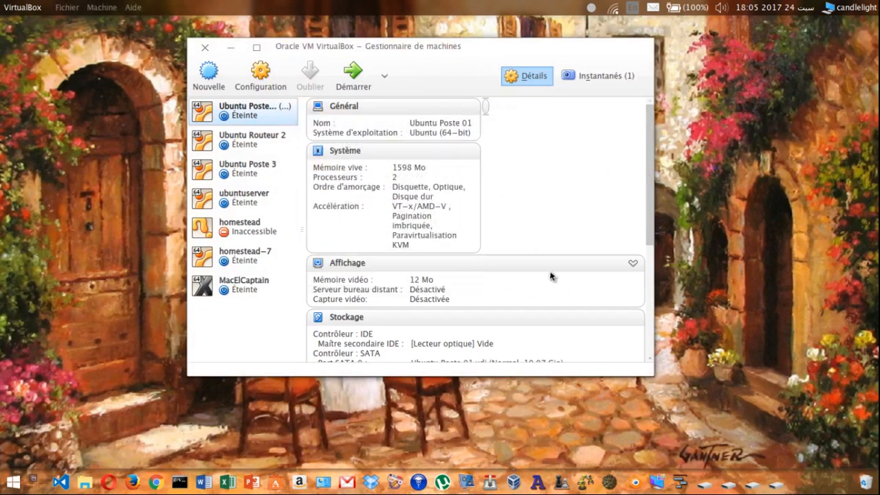
double_click(433, 53)
- Start a new virtual machine named LinuxServer with type Linux and version Ubuntu (64-bit)
click(20, 39)
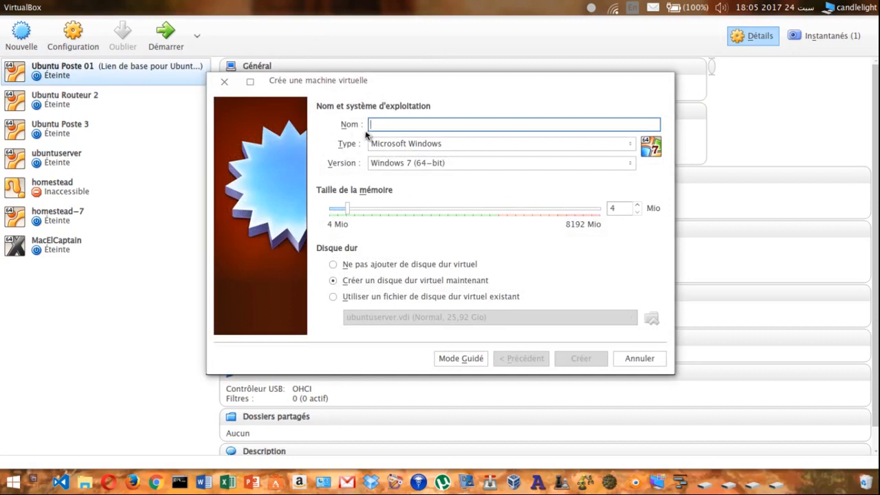
text(LinuxServer)
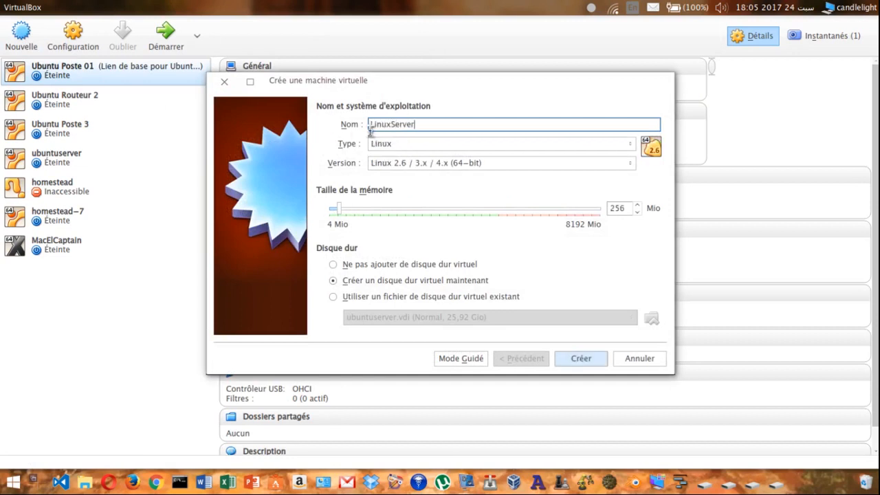
click(432, 144)
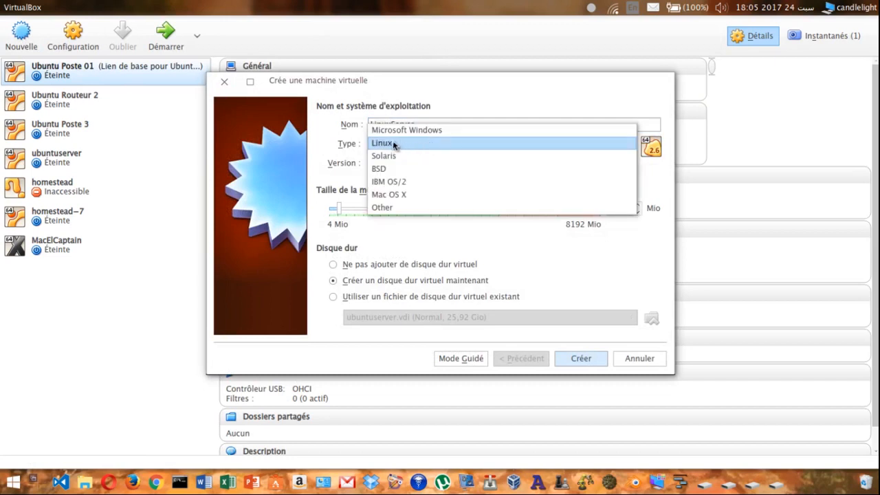
click(400, 144)
click(407, 163)
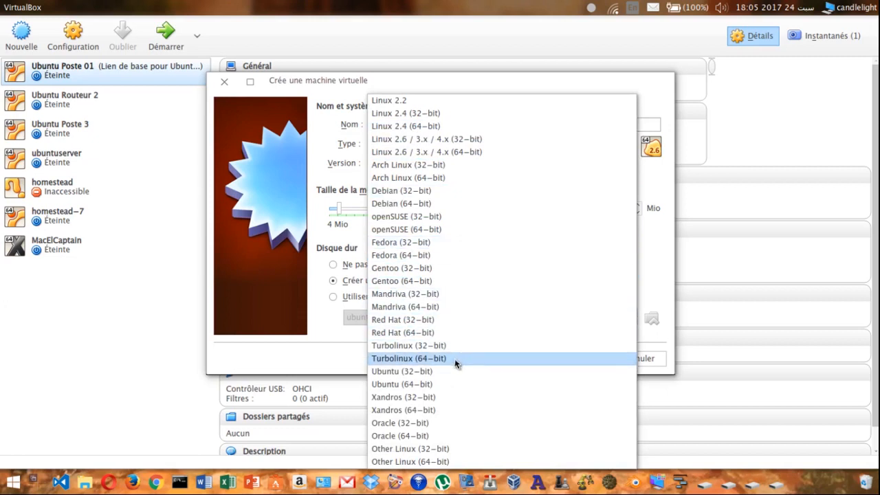
click(401, 387)
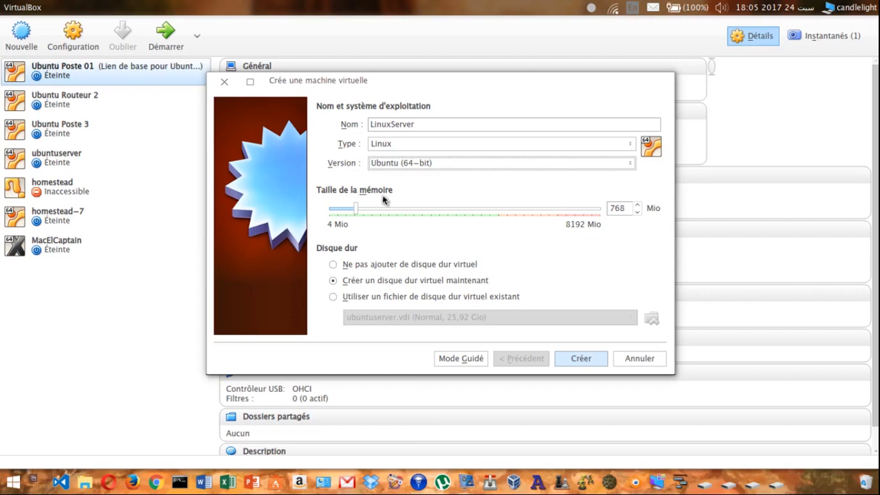
- Set the machine's memory to 2540 Mio and proceed with creating a new virtual hard disk
click(390, 212)
drag(389, 213, 414, 212)
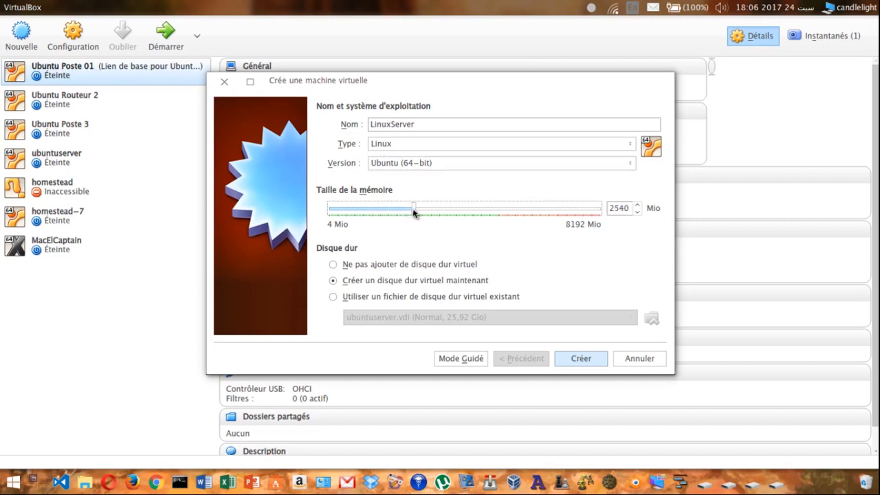
click(367, 280)
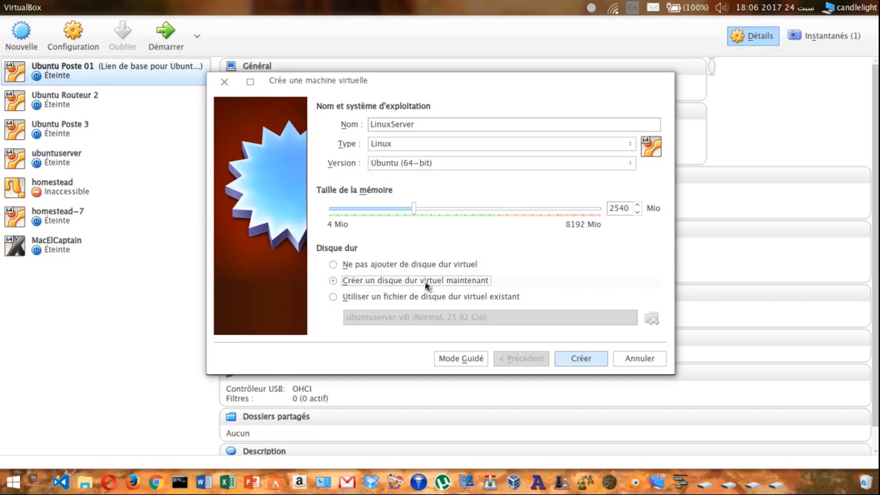
click(583, 364)
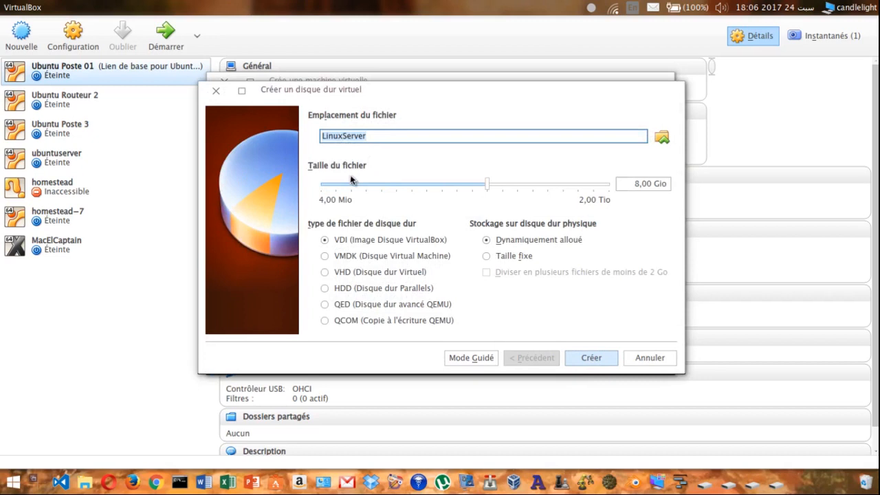
- Create the LinuxServer virtual disk as a dynamically allocated VDI with a size of 8.00 Gio
click(504, 185)
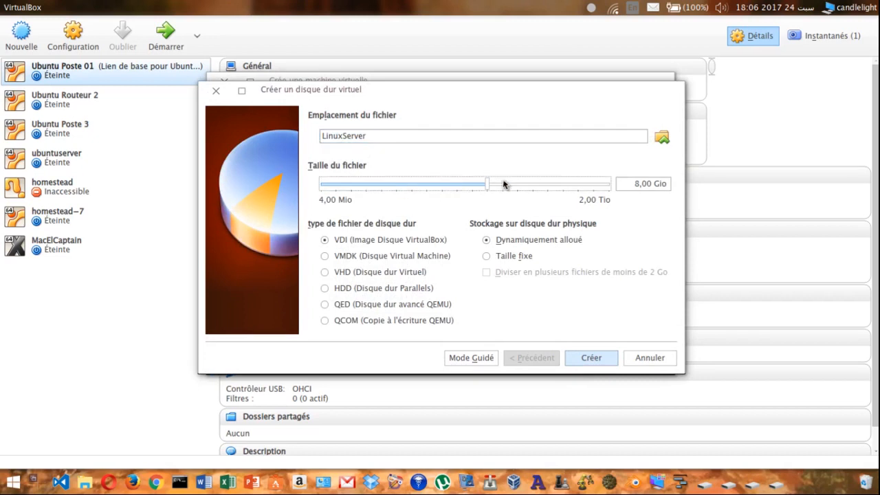
click(504, 184)
click(485, 186)
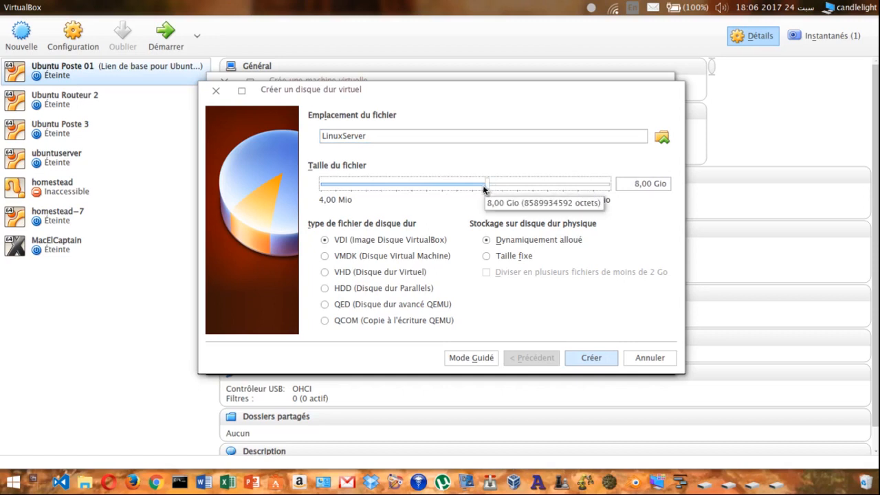
click(492, 242)
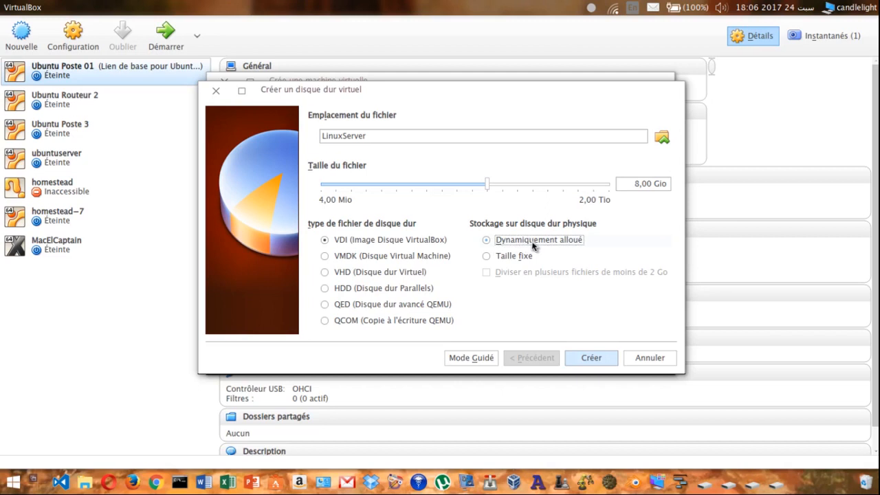
click(353, 240)
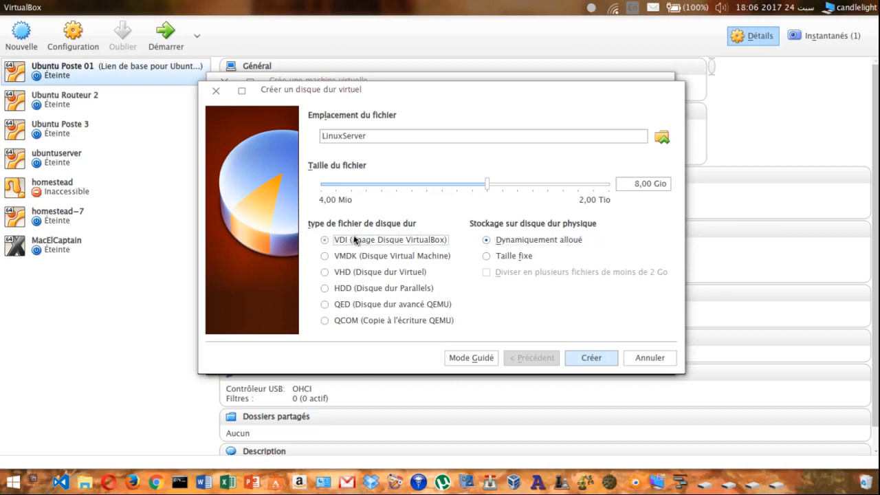
click(486, 239)
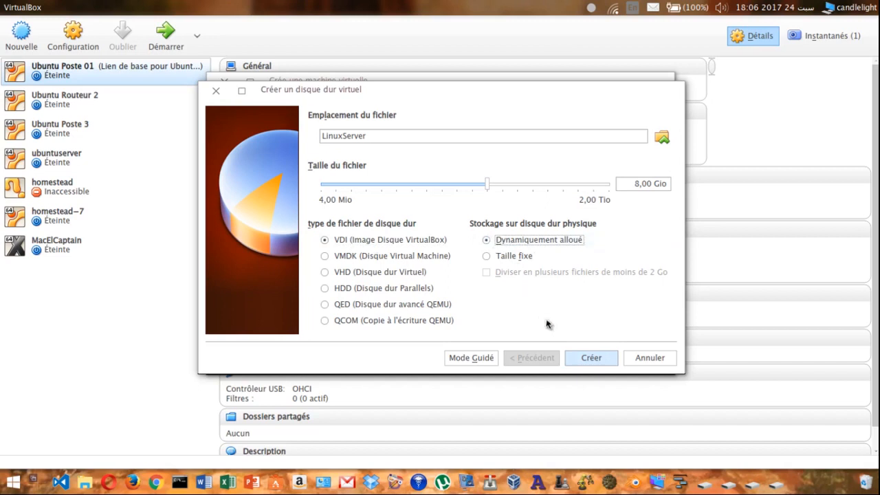
click(589, 359)
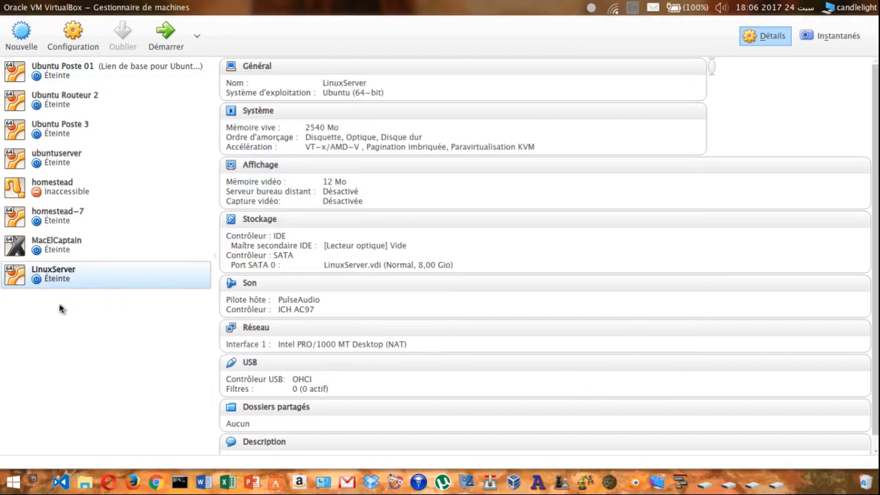
- Open the LinuxServer machine's settings and reduce its base memory to 2154 Mo
click(74, 43)
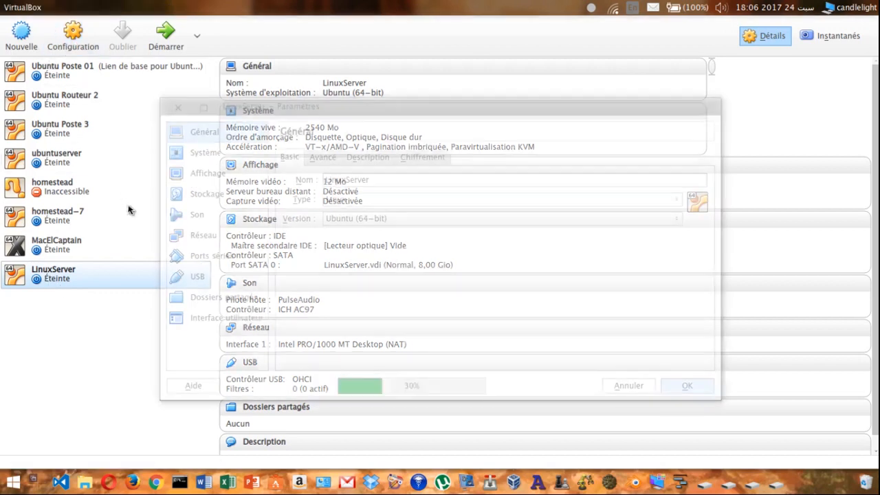
click(197, 154)
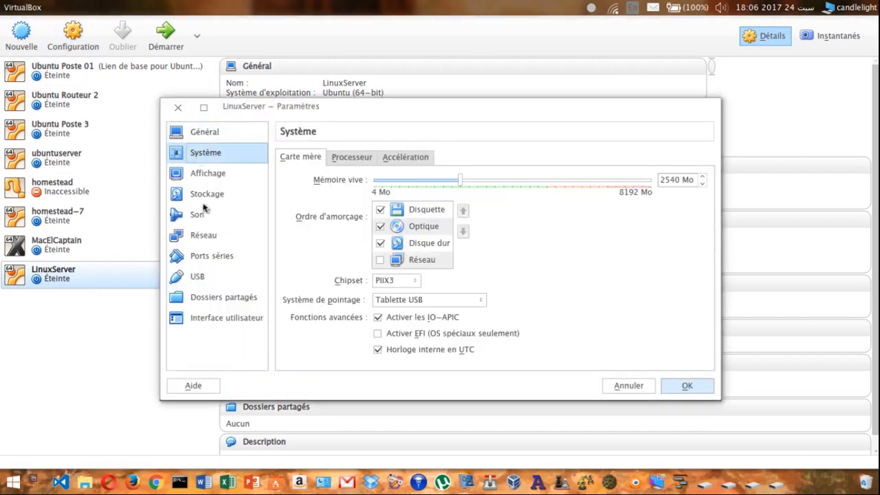
click(192, 133)
click(210, 158)
mouse_move(460, 183)
mouse_down()
mouse_move(486, 179)
mouse_move(421, 183)
mouse_move(448, 183)
mouse_up()
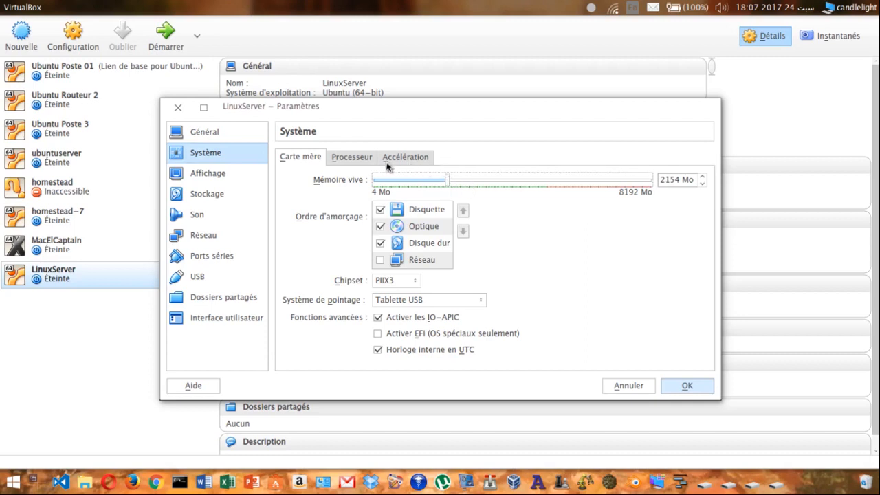
- Set the LinuxServer machine's number of virtual processors to 3
click(352, 158)
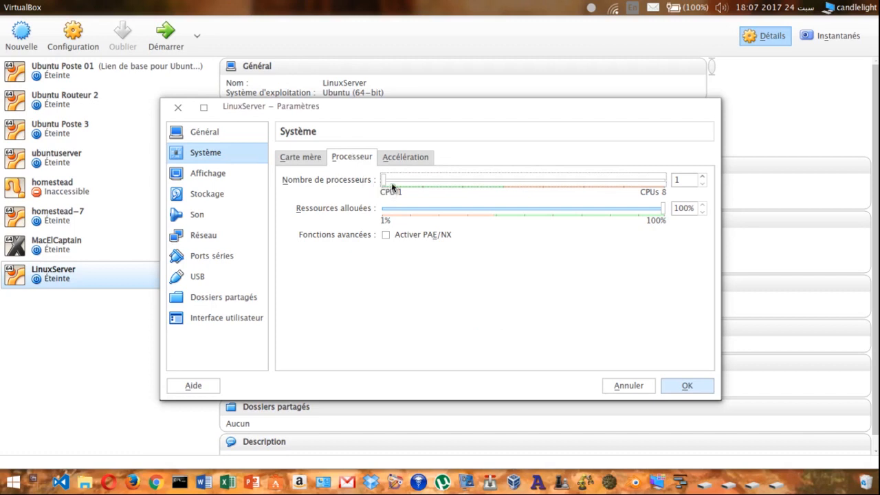
drag(417, 181, 459, 186)
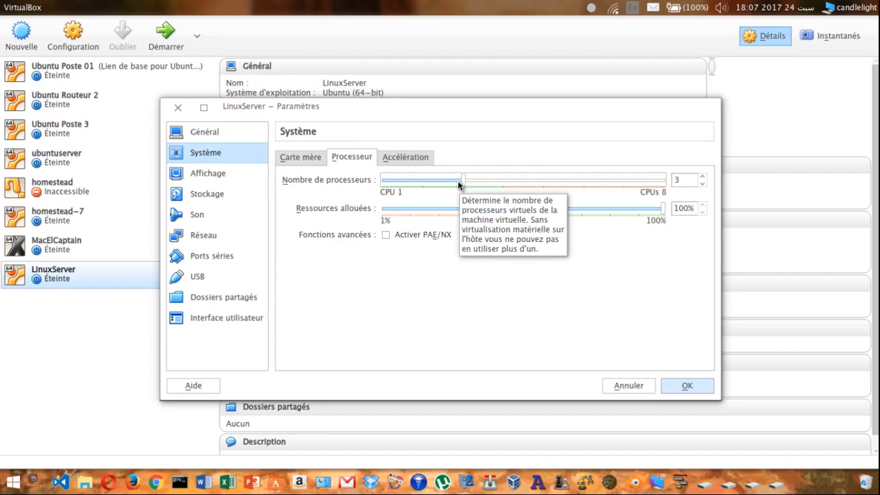
click(385, 183)
click(387, 184)
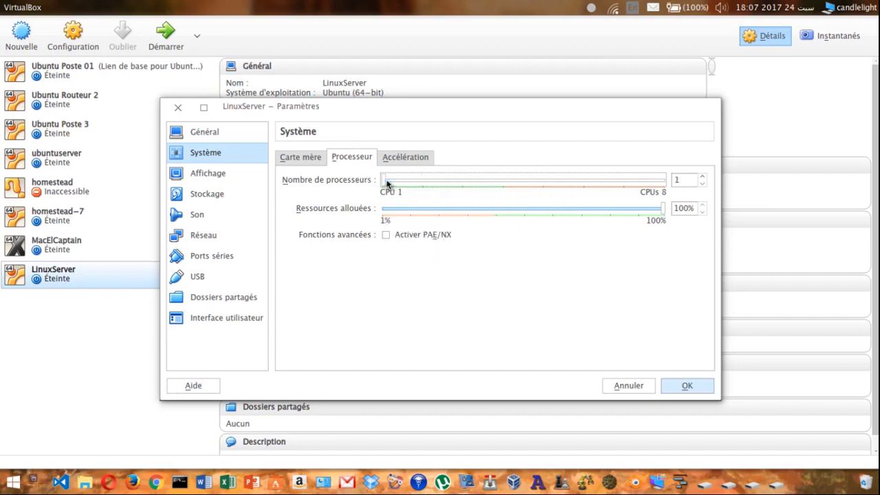
click(431, 182)
click(461, 183)
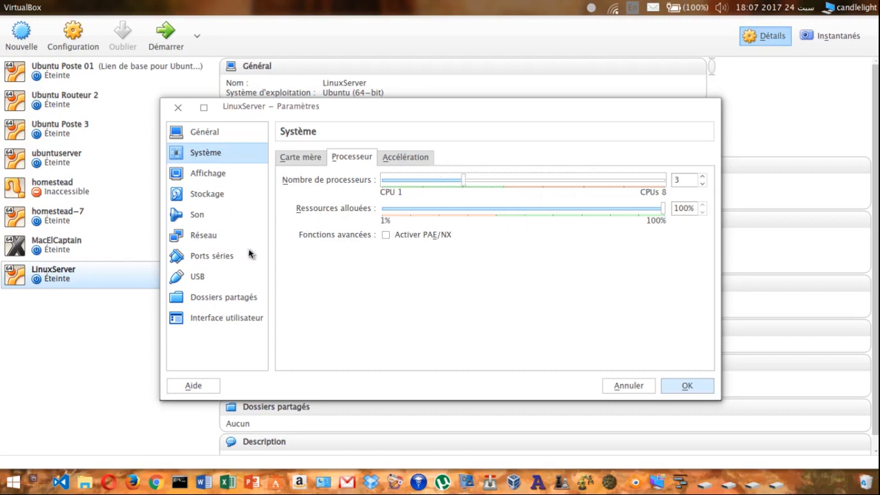
- Set network adapter 1 (Carte 1) to bridged access (Accès par pont) through the interface wlx983f9f22b6fb
click(212, 238)
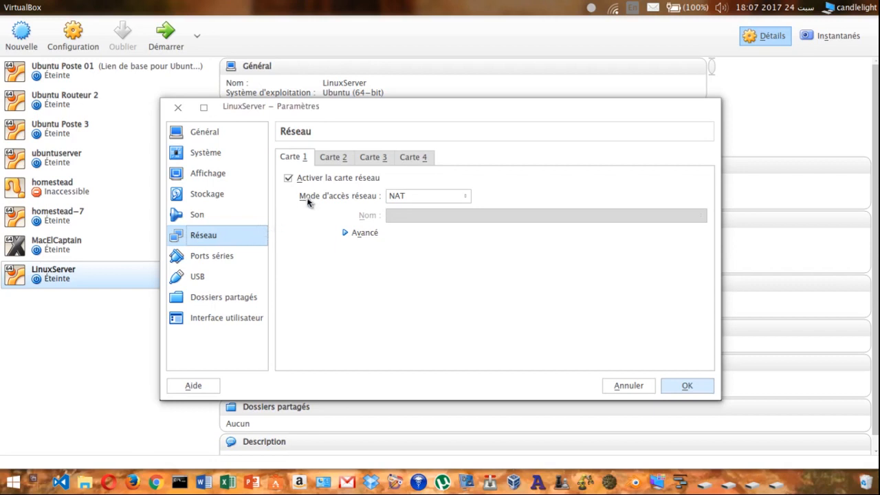
click(392, 196)
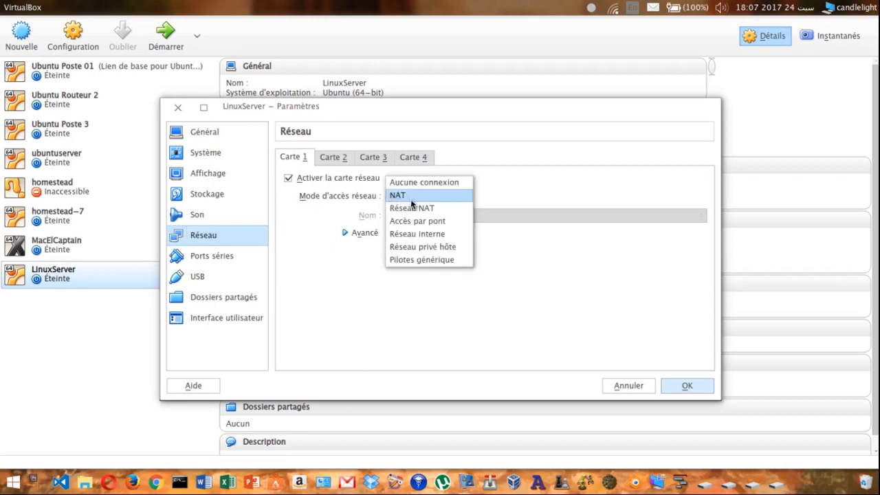
click(424, 224)
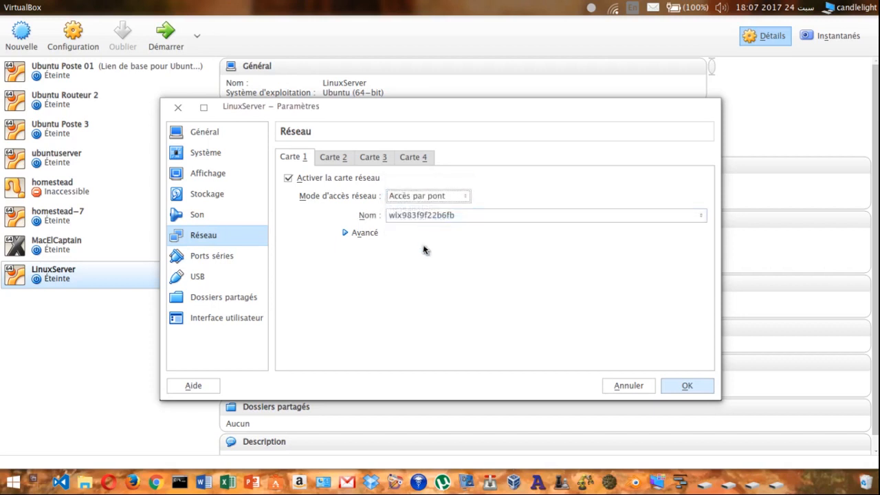
click(430, 216)
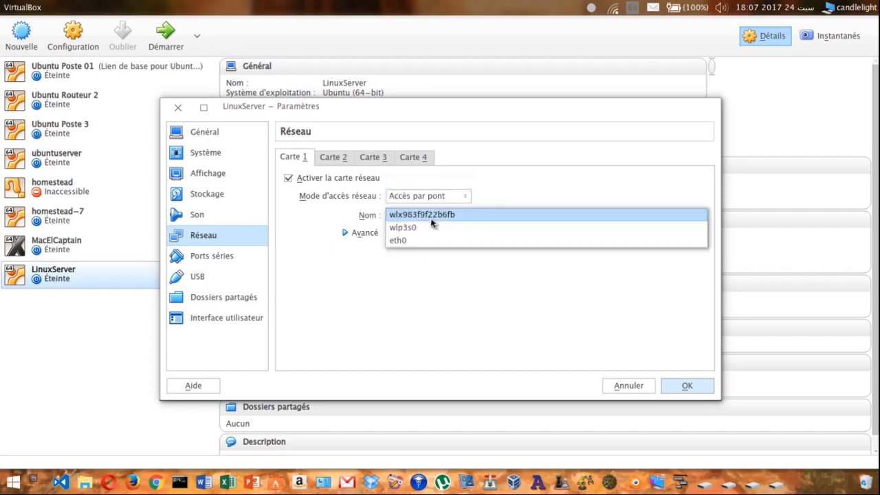
click(403, 215)
click(403, 215)
click(453, 216)
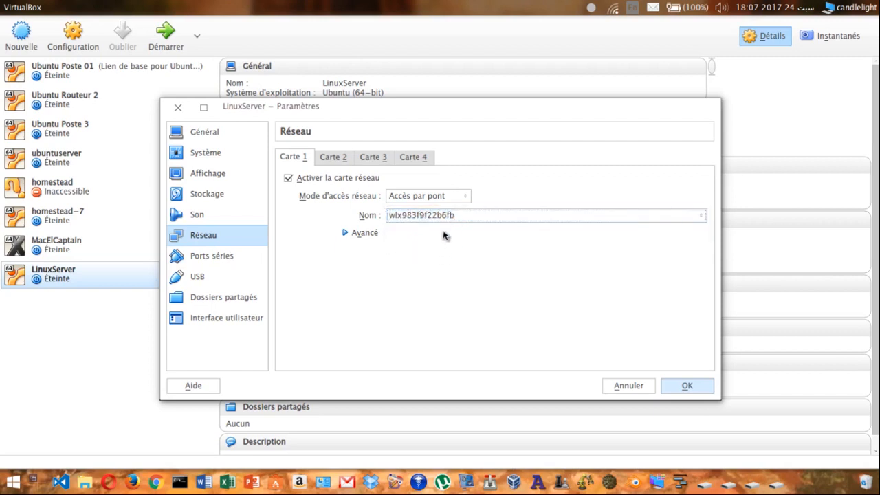
- Keep wlx983f9f22b6fb as the bridged interface, expand the adapter's advanced options, and save the machine settings
click(453, 215)
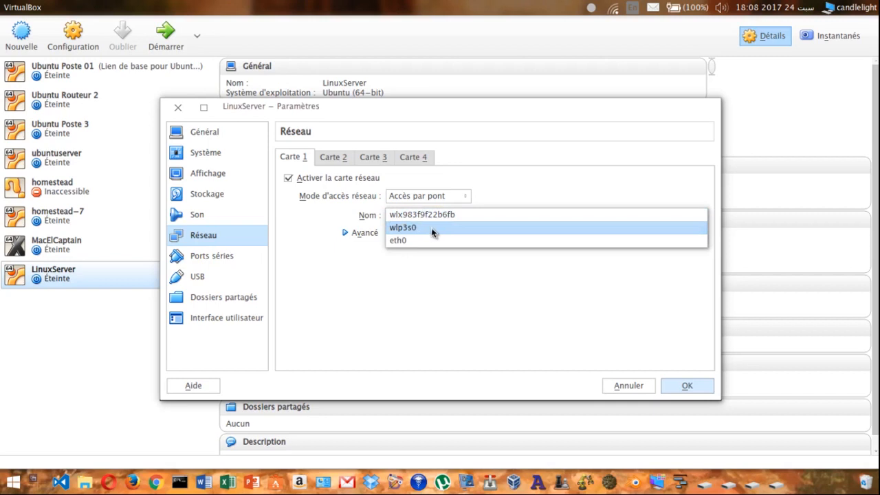
click(432, 228)
click(446, 217)
click(444, 203)
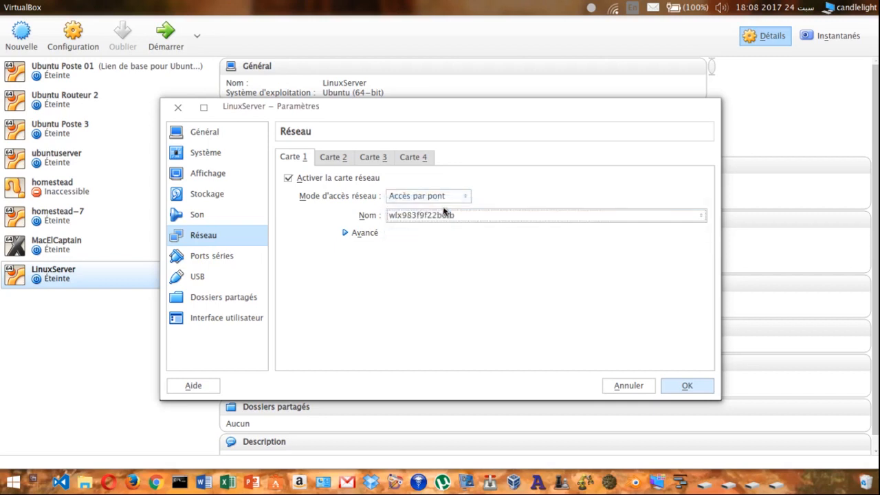
click(451, 216)
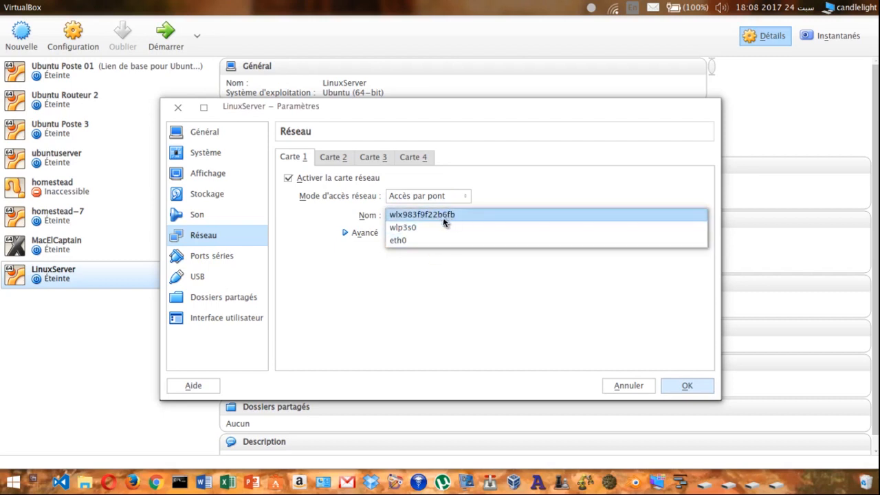
click(442, 216)
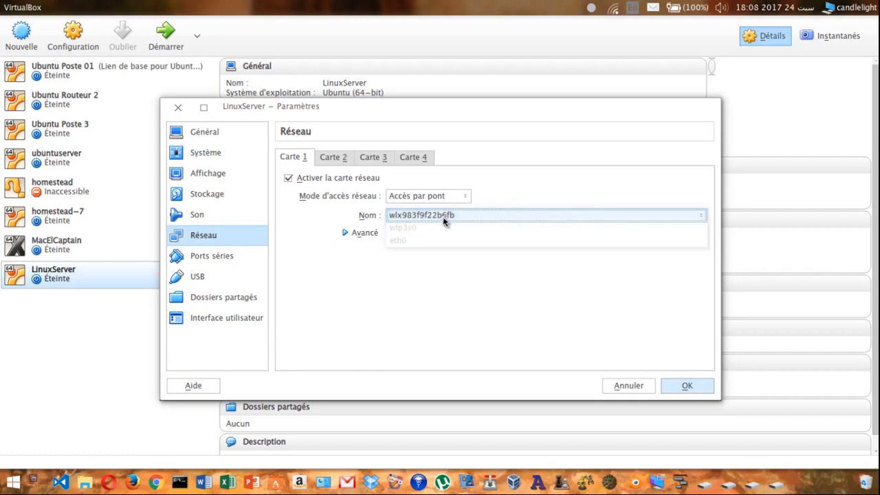
click(359, 230)
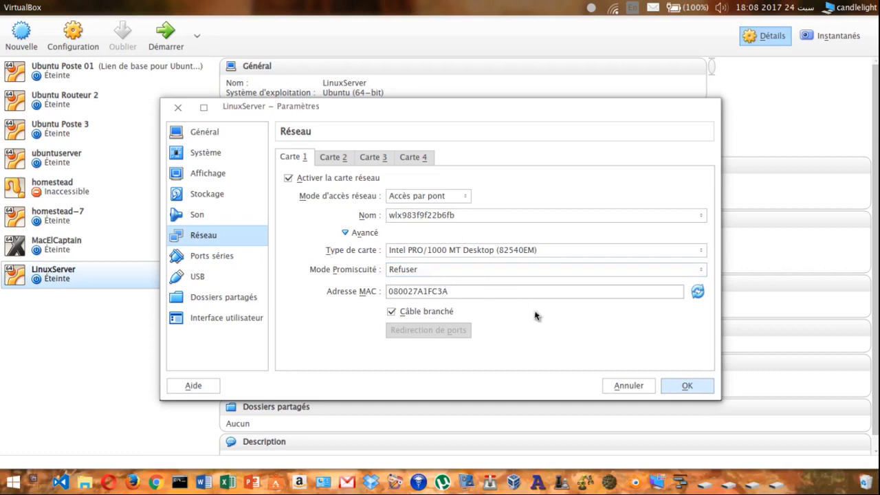
click(675, 387)
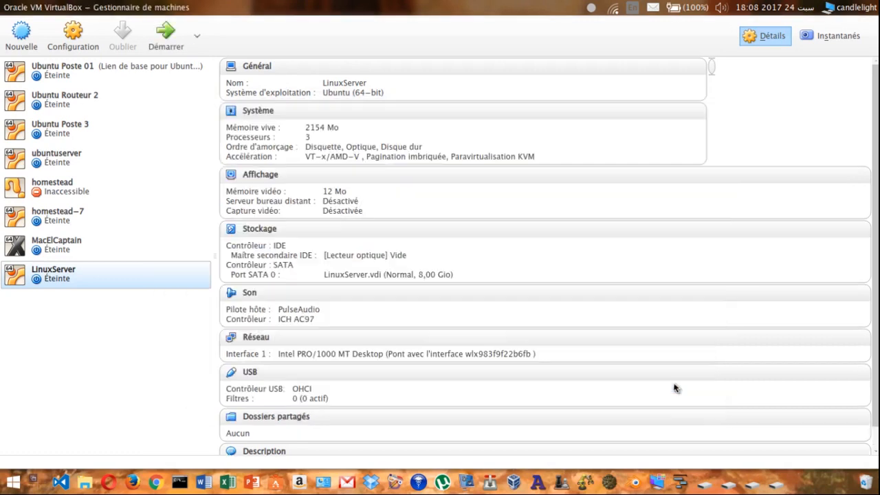
- Load ubuntu-17.04-server-amd64.iso into the empty IDE optical drive of the LinuxServer machine and save the settings
click(74, 43)
click(227, 194)
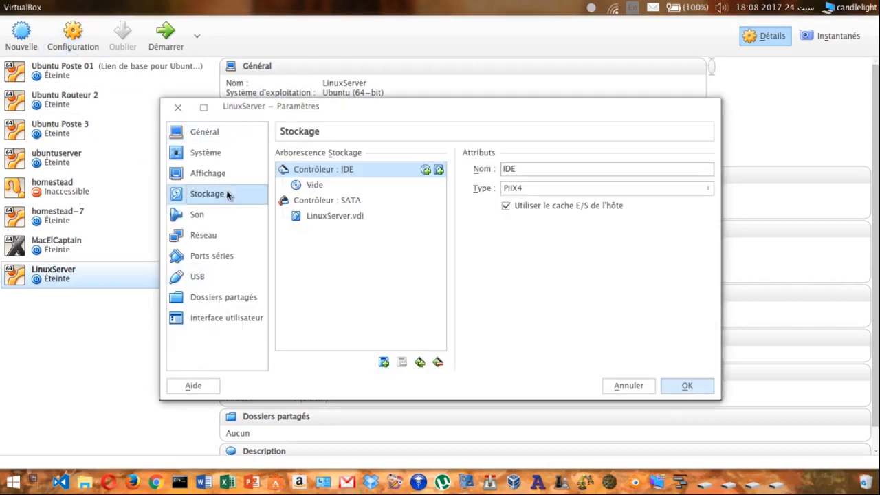
click(359, 189)
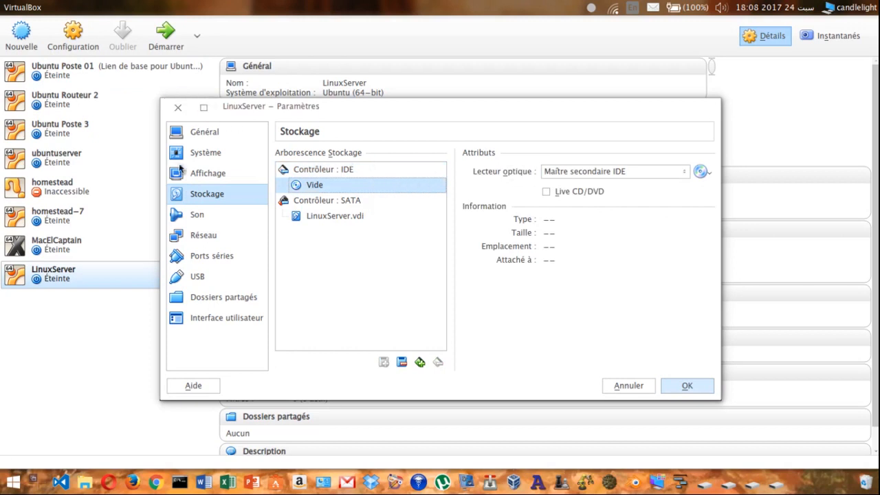
click(339, 172)
click(335, 185)
click(708, 171)
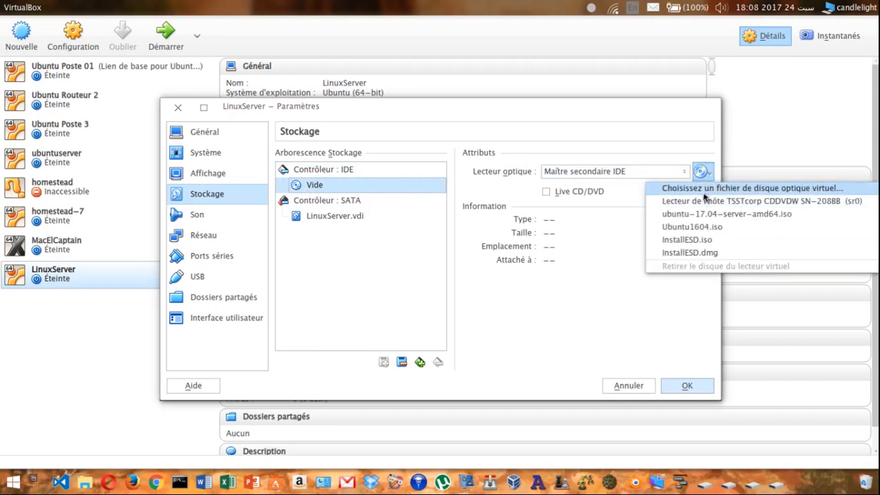
click(784, 191)
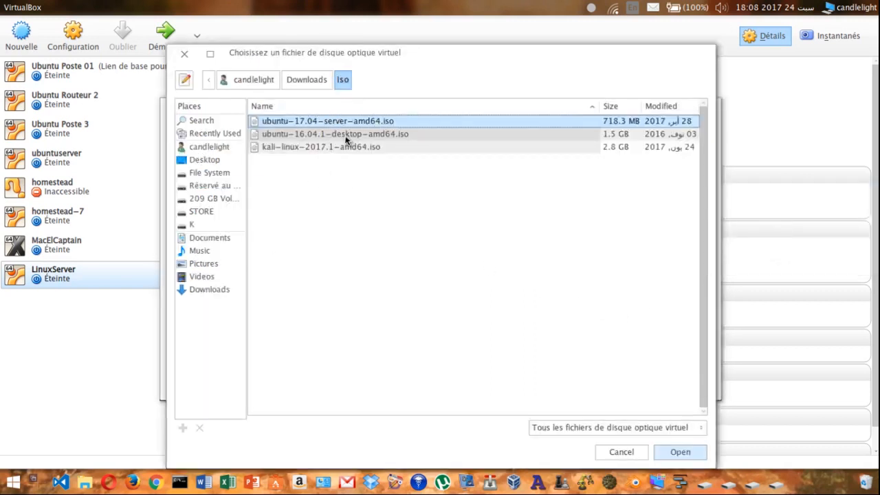
click(318, 132)
click(314, 122)
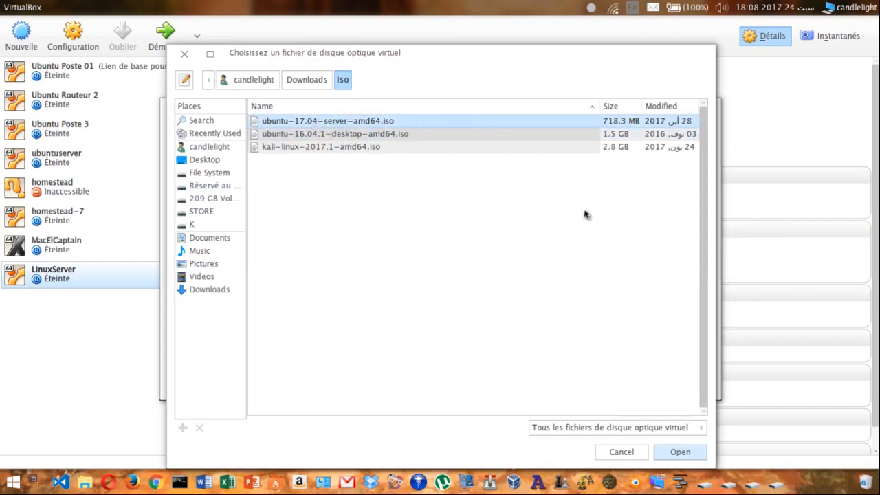
click(690, 451)
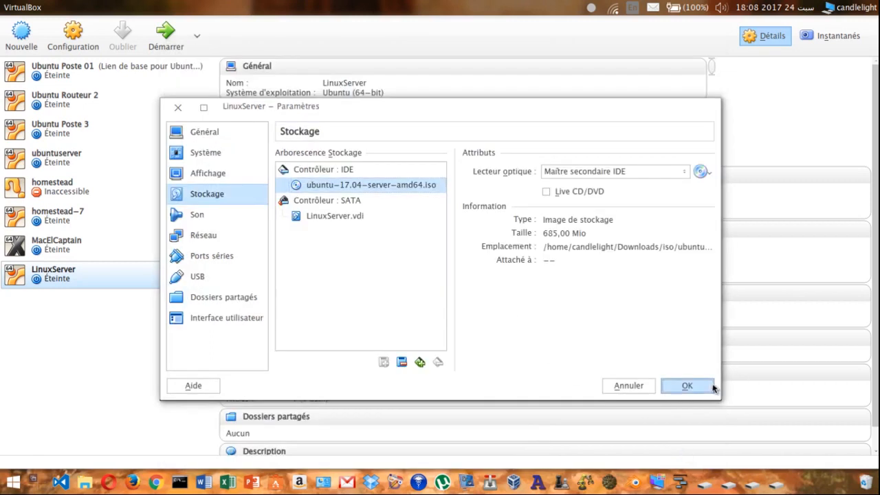
click(688, 386)
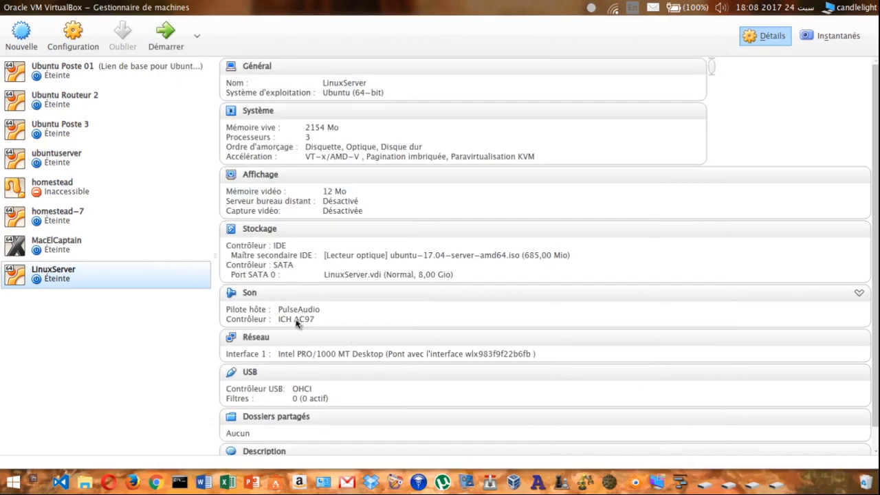
- Start the LinuxServer machine and choose English as the boot menu language
click(165, 38)
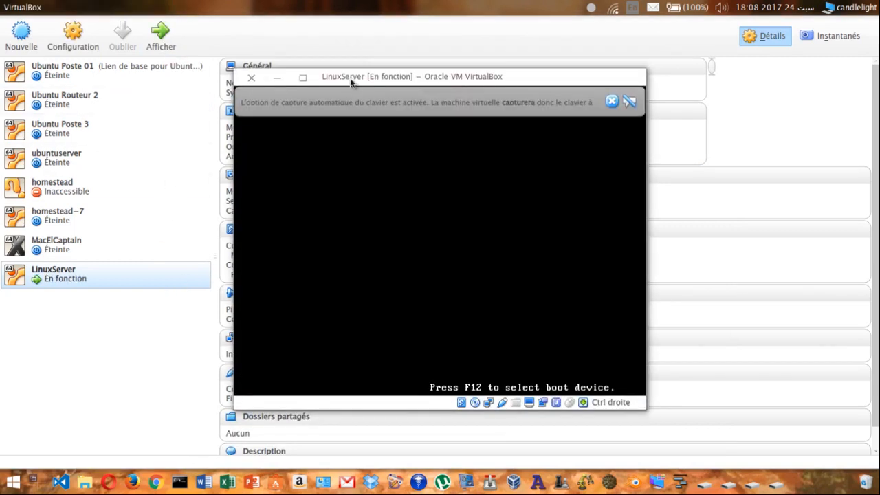
click(630, 102)
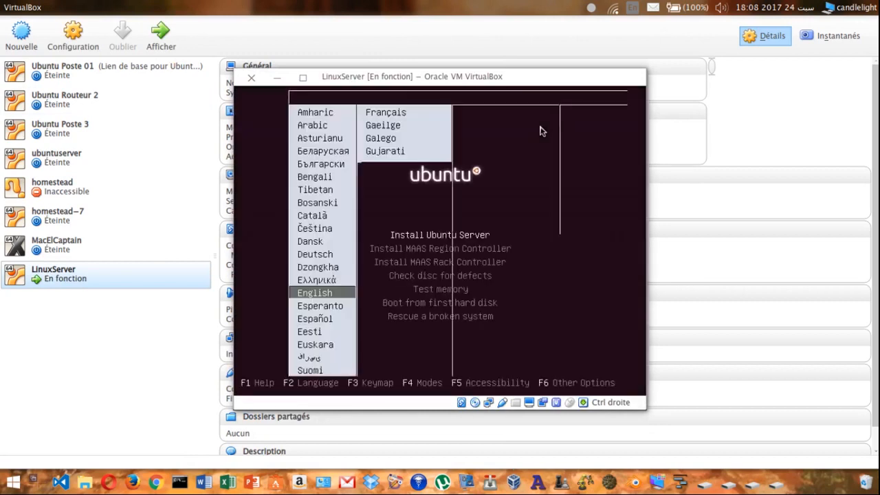
key(Up)
key(Down)
key(Down)
key(Up)
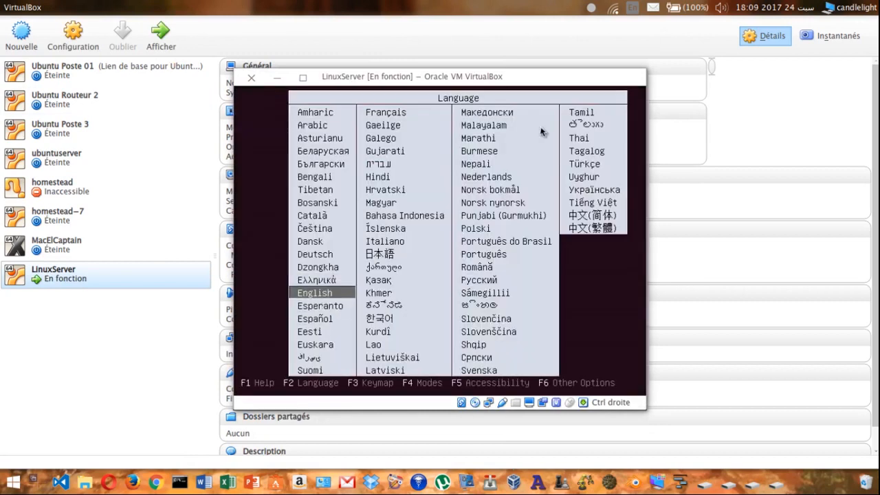
key(Return)
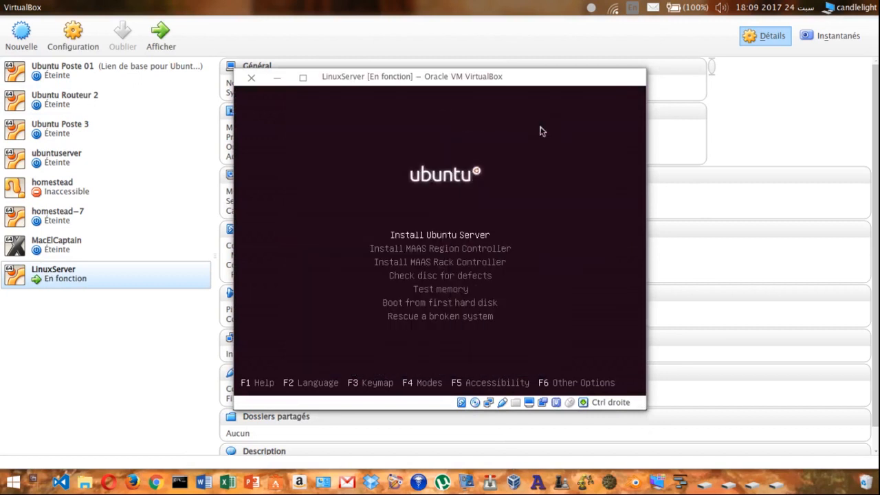
- Launch Install Ubuntu Server from the Ubuntu boot menu
key(Down)
key(Down)
key(Up)
key(Up)
key(Return)
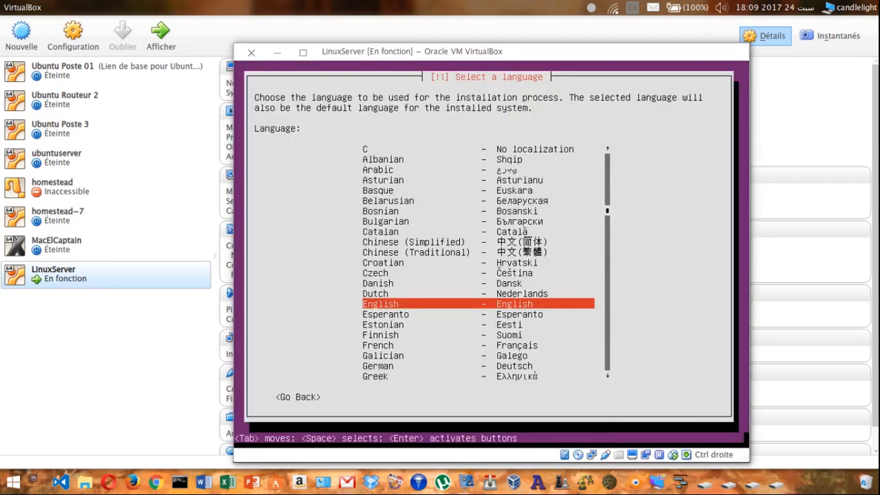
- Accept English as the language for the installation process and the installed system
key(XF86AudioLowerVolume)
key(XF86AudioRaiseVolume)
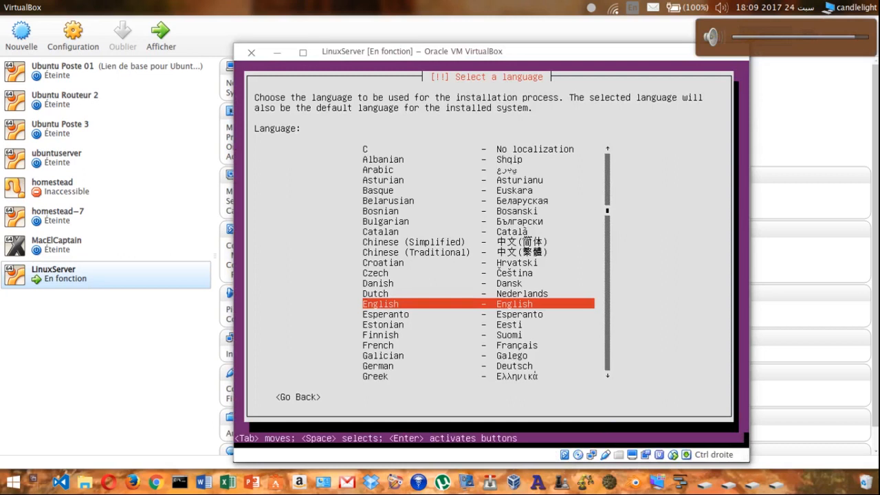
key(Return)
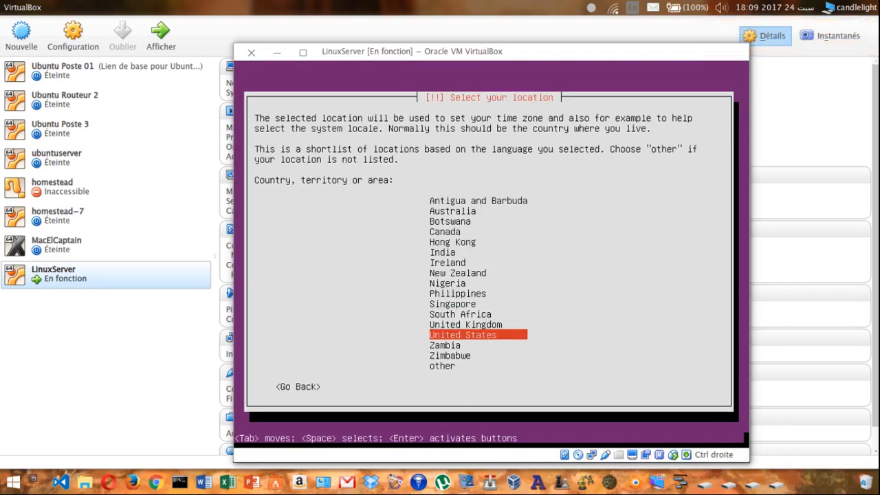
- Choose "other" as the country so that a location outside the shortlist can be selected
key(Down)
key(Down)
key(Down)
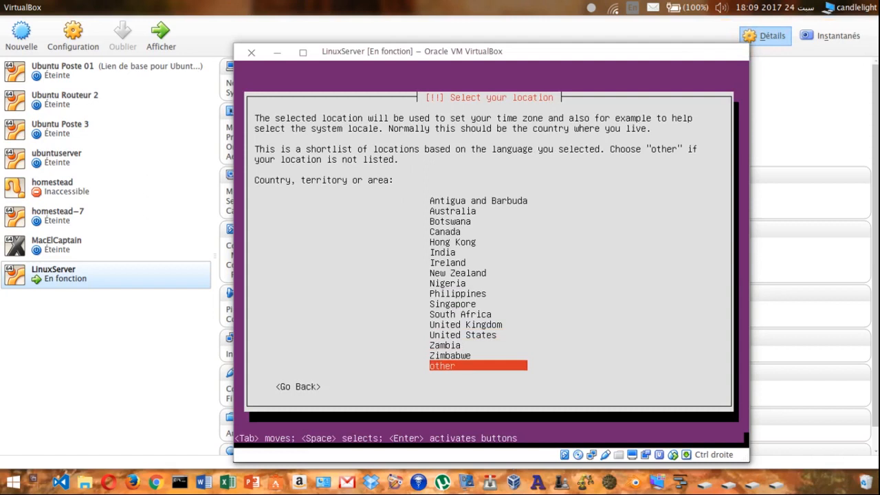
key(Up)
key(Up)
key(Up)
key(Down)
key(Down)
key(Down)
key(Return)
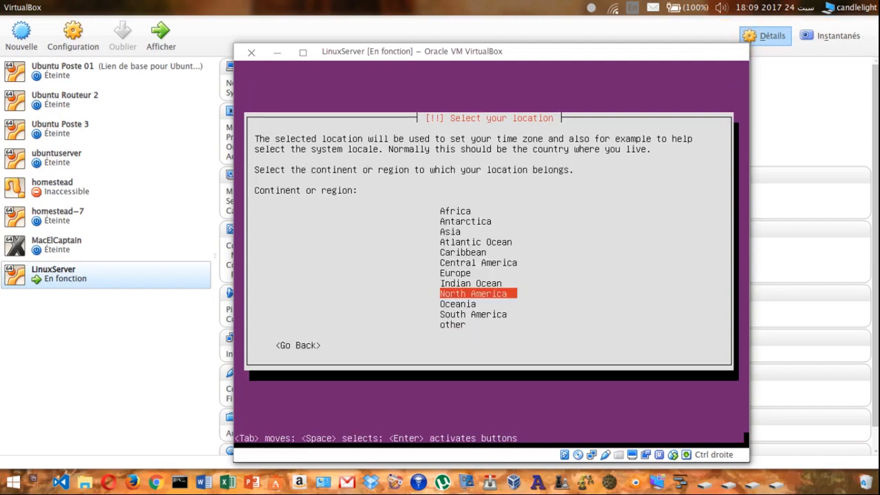
- Choose Africa as the continent or region of the system's location
key(Up)
key(Up)
key(Up)
key(Up)
key(Up)
key(Up)
key(Up)
key(Up)
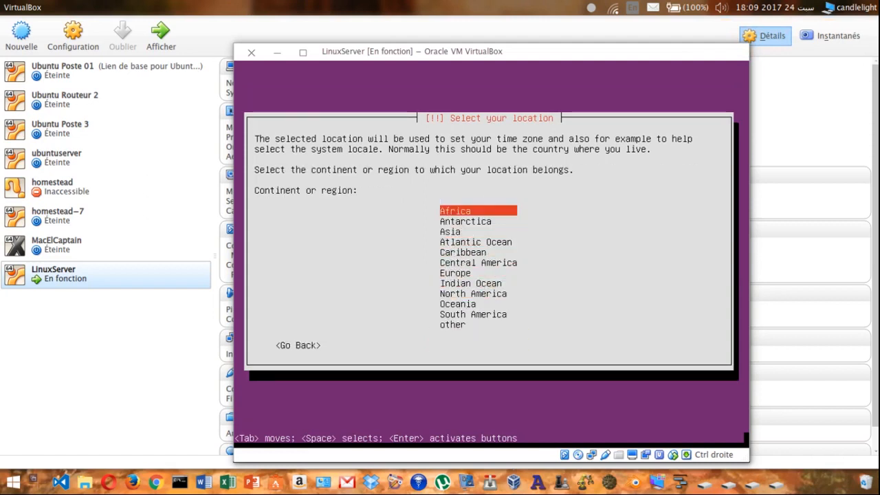
key(Return)
- Choose Morocco as the country for the system's location
key(Down)
key(Down)
key(Down)
key(Down)
key(Down)
key(Down)
key(Down)
key(Down)
key(Down)
key(Down)
key(Down)
key(Down)
key(Down)
key(Down)
key(Down)
key(Down)
key(Down)
key(Down)
key(Down)
key(Down)
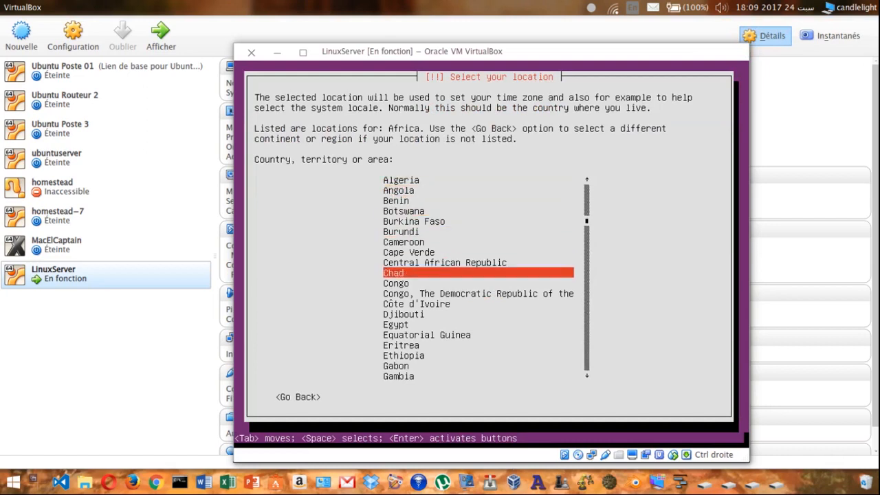
key(Down)
key(Down)
key(Down)
key(Down)
key(Down)
key(Down)
key(Down)
key(Down)
key(Down)
key(Up)
key(Up)
key(Up)
key(Up)
key(Up)
key(Up)
key(Up)
key(Up)
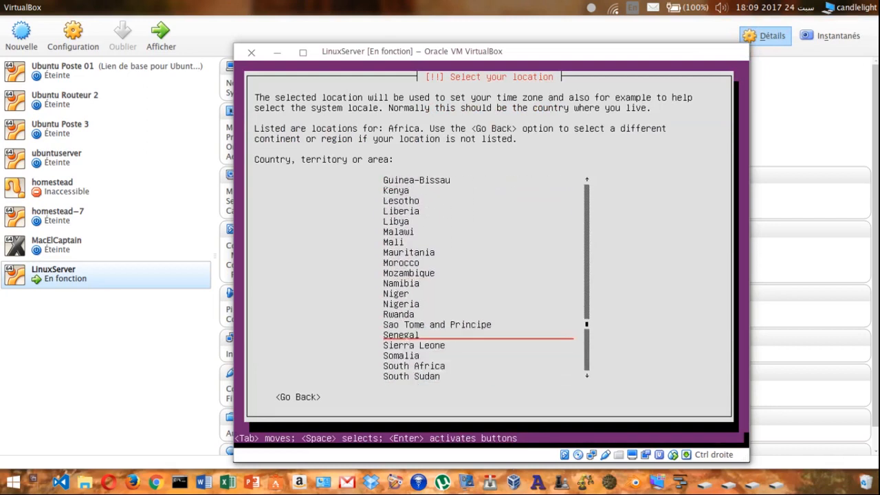
key(Up)
key(Up)
key(Return)
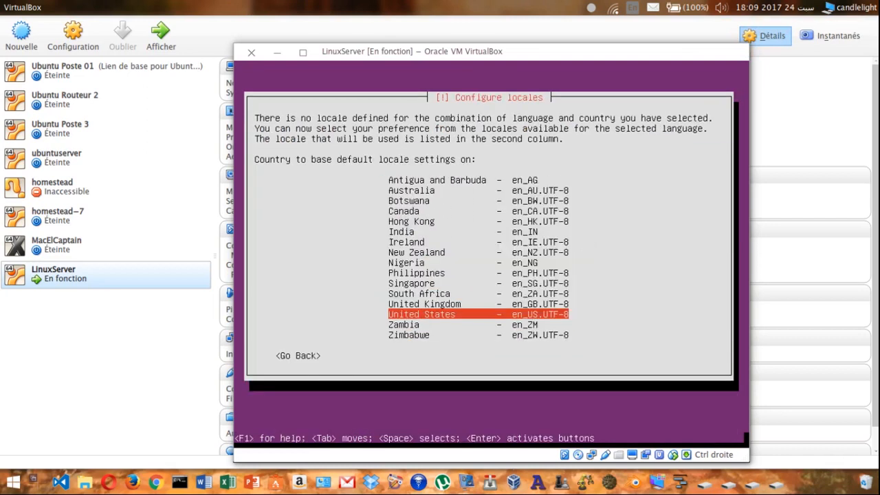
- Base the default locale settings on United Kingdom, en_GB.UTF-8
key(Up)
key(Up)
key(Up)
key(Up)
key(Up)
key(Up)
key(Up)
key(Up)
key(Up)
key(Up)
key(Up)
key(Up)
key(Up)
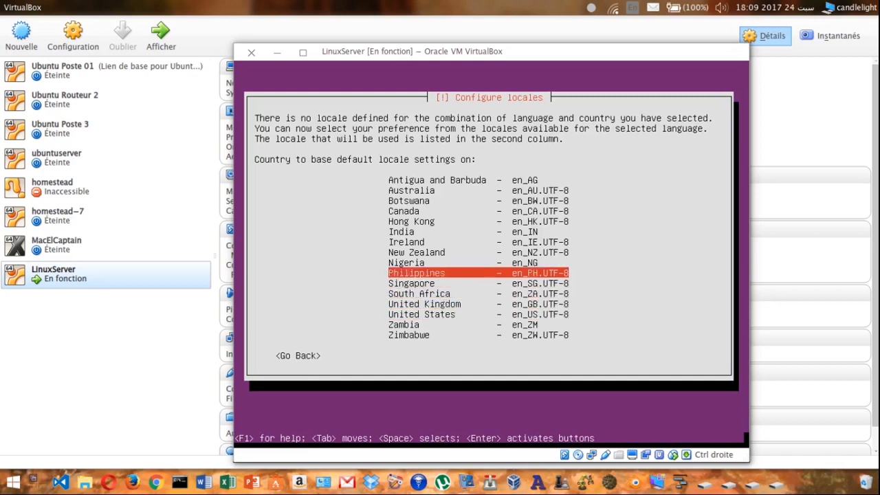
key(Down)
key(Down)
key(Down)
key(Down)
key(Down)
key(Down)
key(Up)
key(Up)
key(Up)
key(Up)
key(Up)
key(Up)
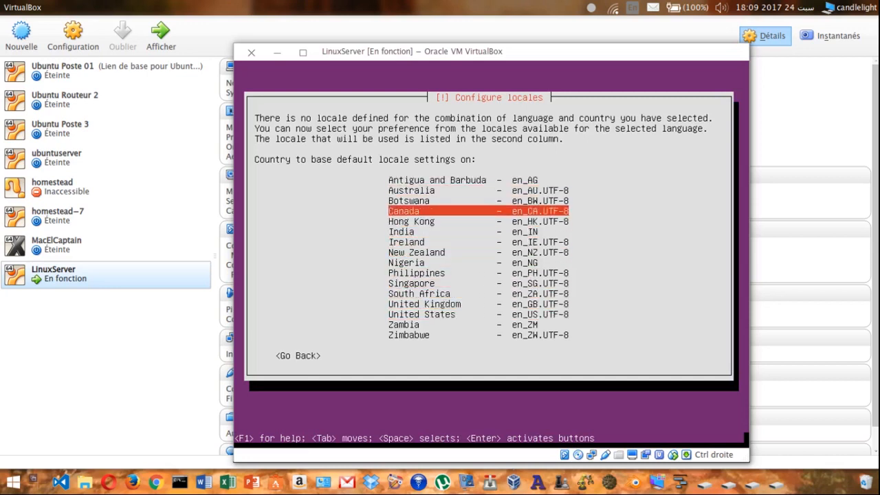
key(Down)
key(Down)
key(Down)
key(Down)
key(Down)
key(Down)
key(Down)
key(Down)
key(Down)
key(Down)
key(Down)
key(Down)
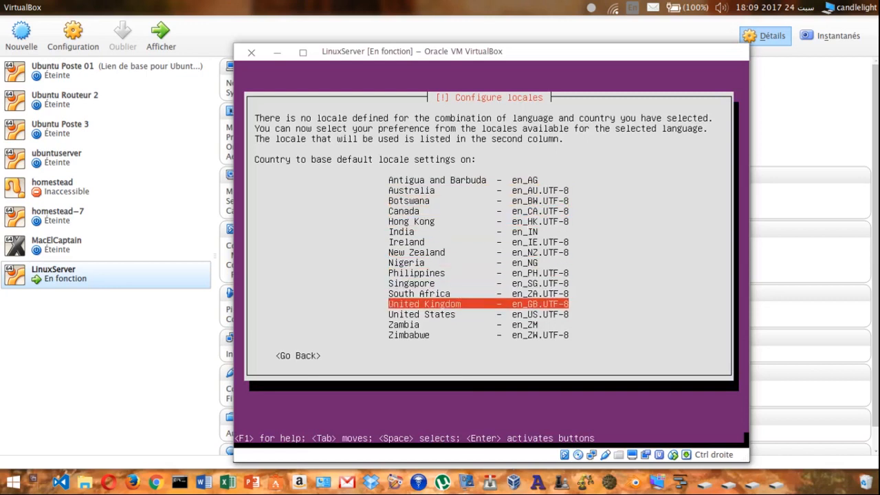
key(Return)
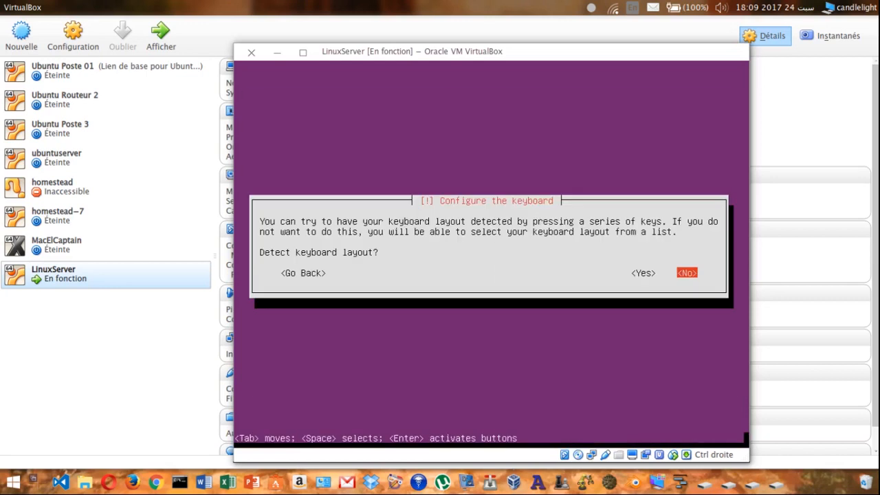
- Decline keyboard layout detection and choose English (UK) as the keyboard's country of origin and as its layout
key(Return)
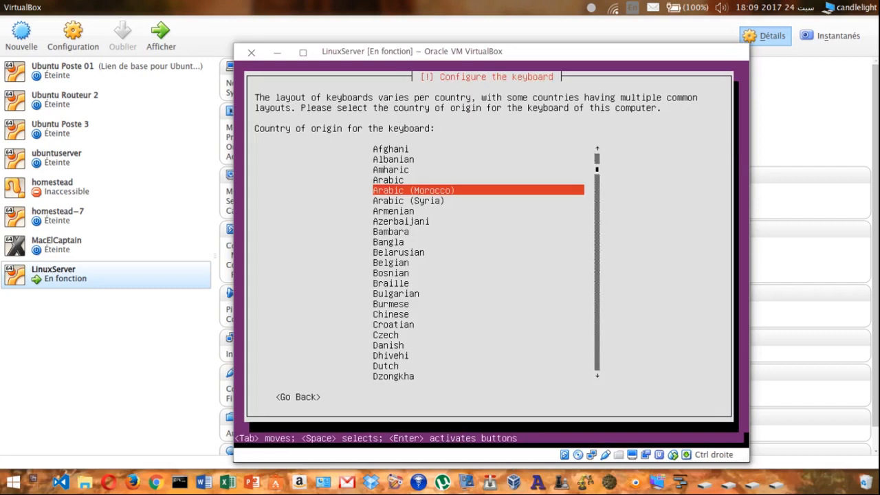
key(Down)
key(Down)
key(Down)
key(Down)
key(Down)
key(Down)
key(Down)
key(Down)
key(Down)
key(Down)
key(Down)
key(Down)
key(Down)
key(Down)
key(Down)
key(Down)
key(Up)
key(Up)
key(Up)
key(Up)
key(Up)
key(Up)
key(Up)
key(Up)
key(Up)
key(Up)
key(Up)
key(Down)
key(Down)
key(Down)
key(Down)
key(Down)
key(Down)
key(Down)
key(Down)
key(Down)
key(Down)
key(Down)
key(Down)
key(Down)
key(Down)
key(Down)
key(Down)
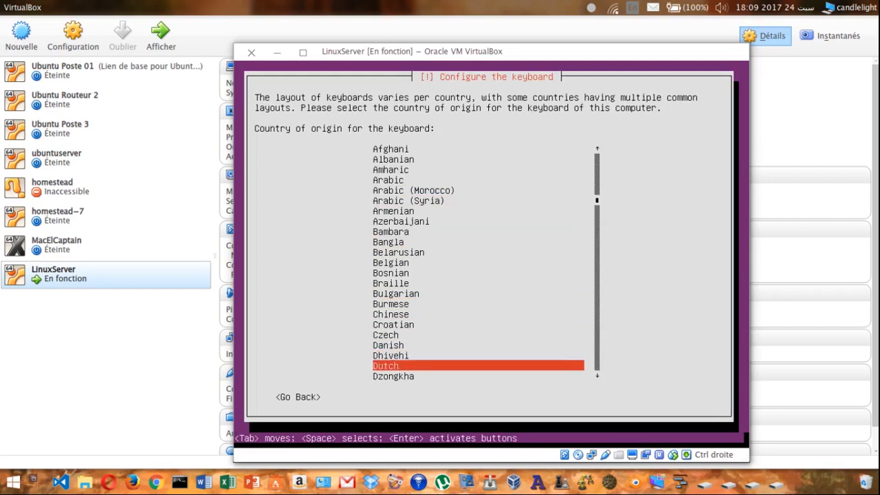
key(Up)
key(Up)
key(Down)
key(Down)
key(Down)
key(Down)
key(Down)
key(Down)
key(Down)
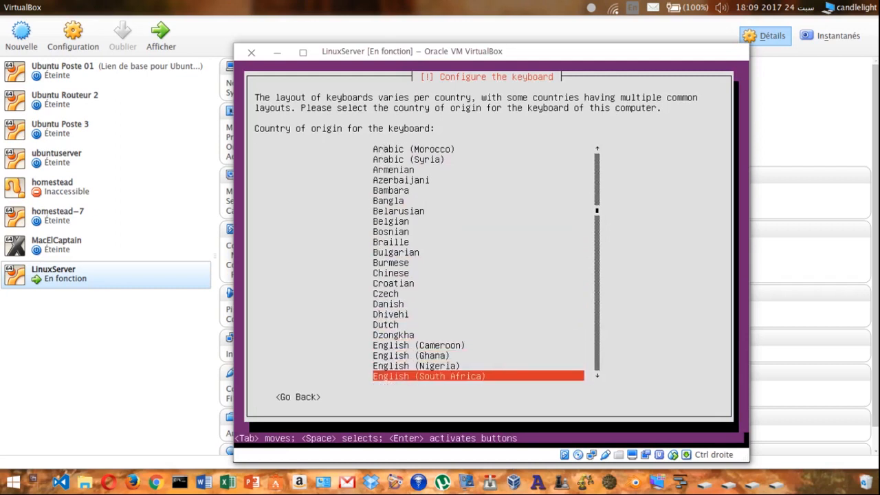
key(Up)
key(Up)
key(Up)
key(Return)
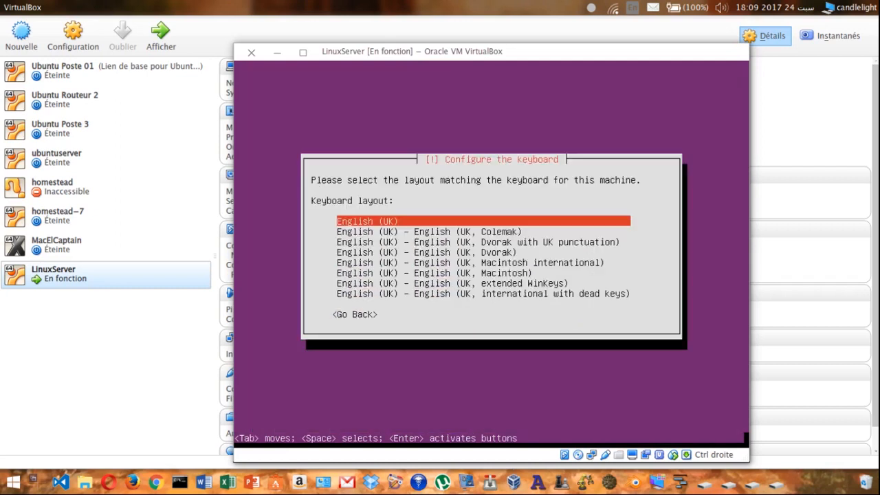
key(Return)
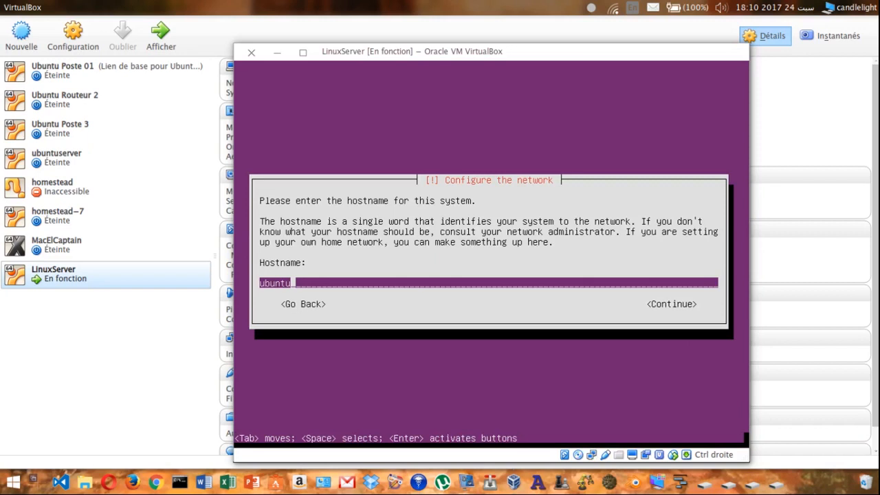
- Accept ubuntu as the hostname and enter ubuntuuser as the new user's full name, accepting the suggested account username
key(Return)
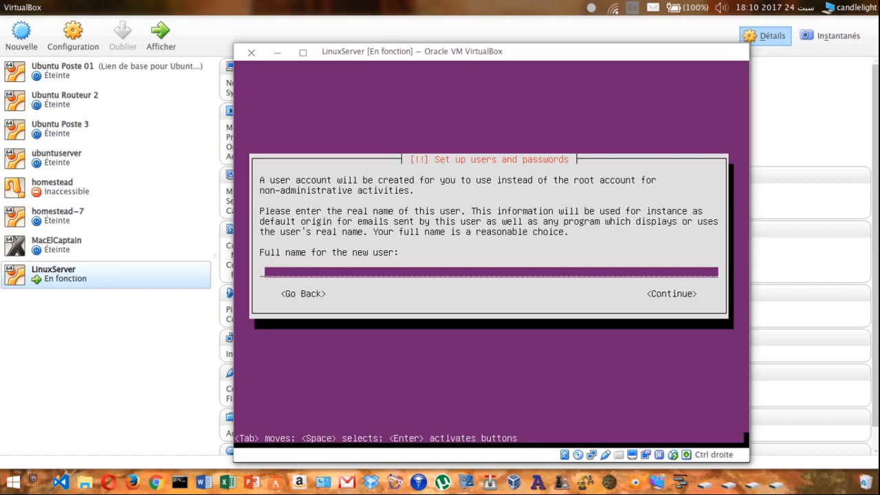
text(ubuntuuser)
key(Return)
key(Return)
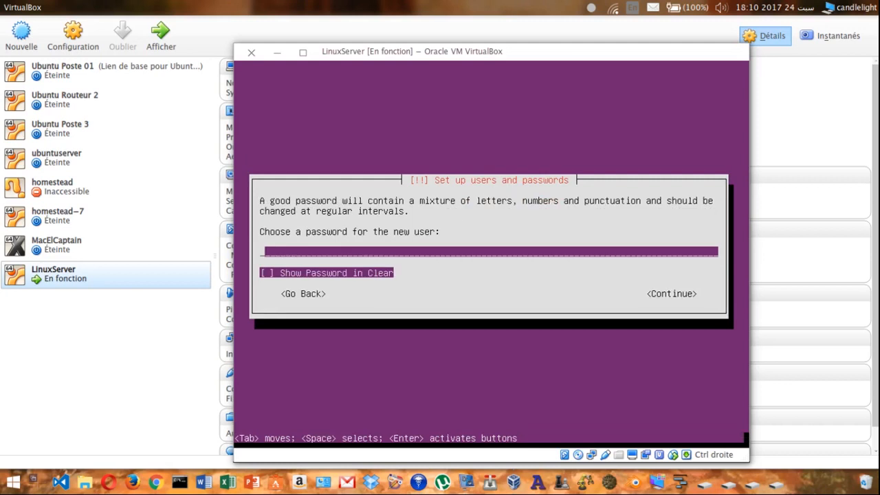
- Enter the new user's account password and re-enter it for verification
text(***********)
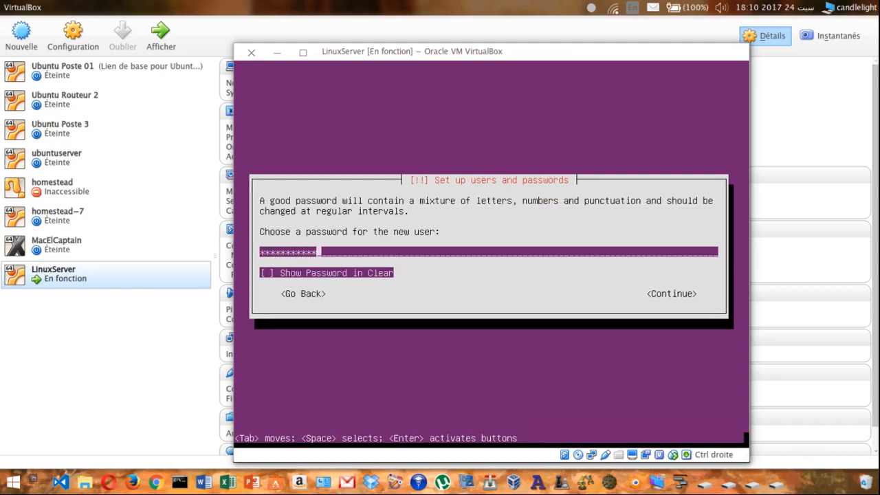
key(Return)
text(***********)
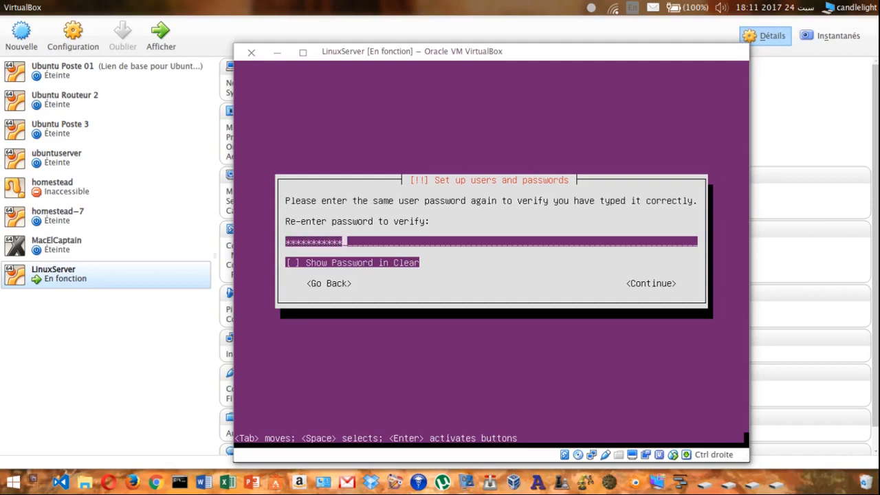
key(Return)
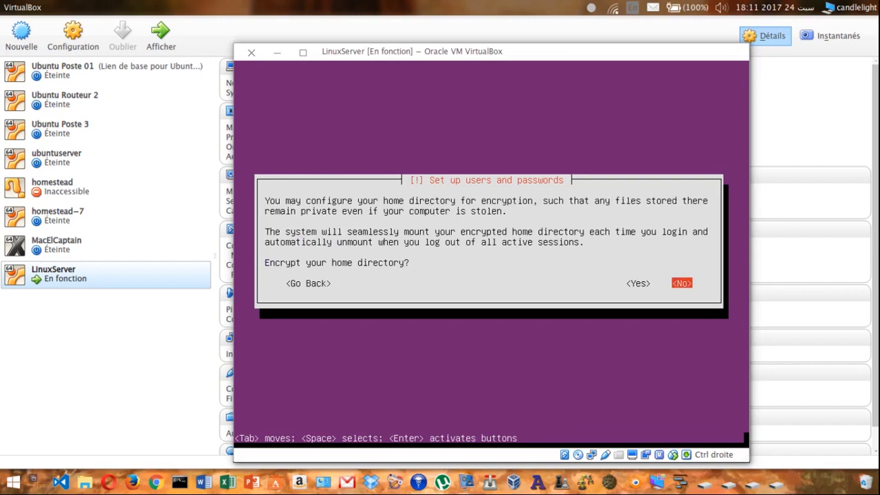
- Decline encryption of the home directory and accept Africa/Casablanca as the time zone
key(Return)
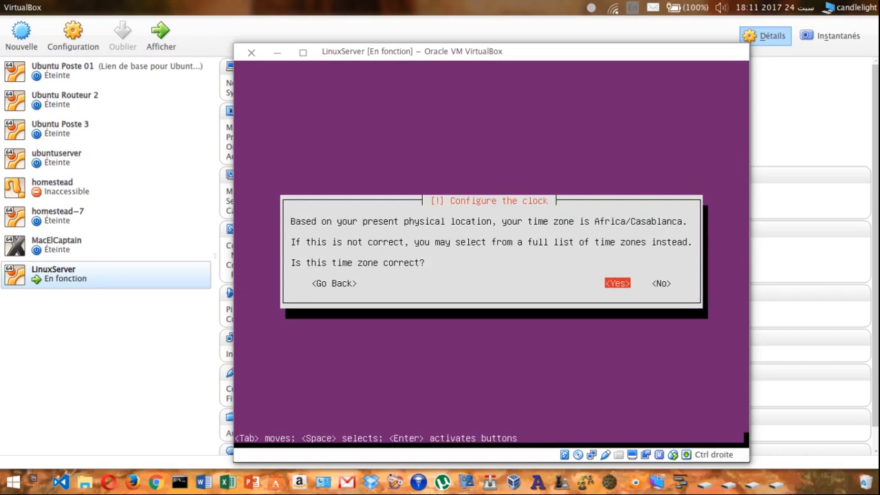
key(Return)
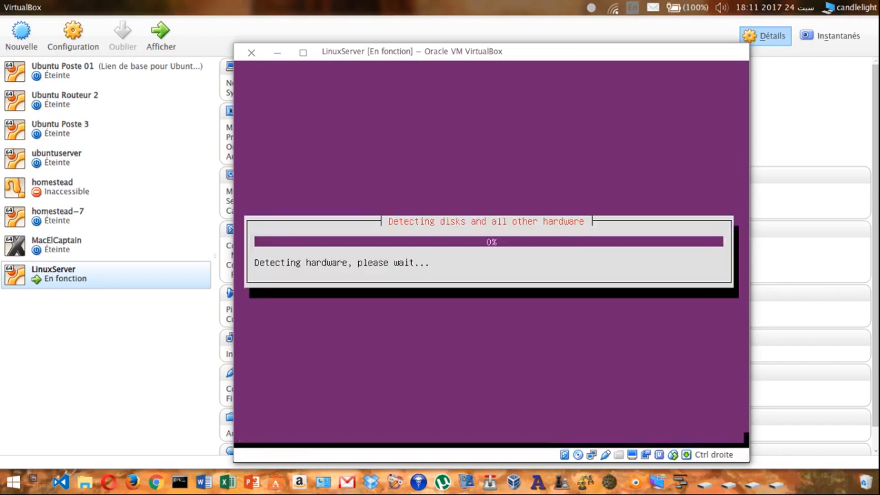
- Partition the SCSI3 (sda) VBOX hard disk with "Guided - use entire disk" and write the changes to disk
key(Up)
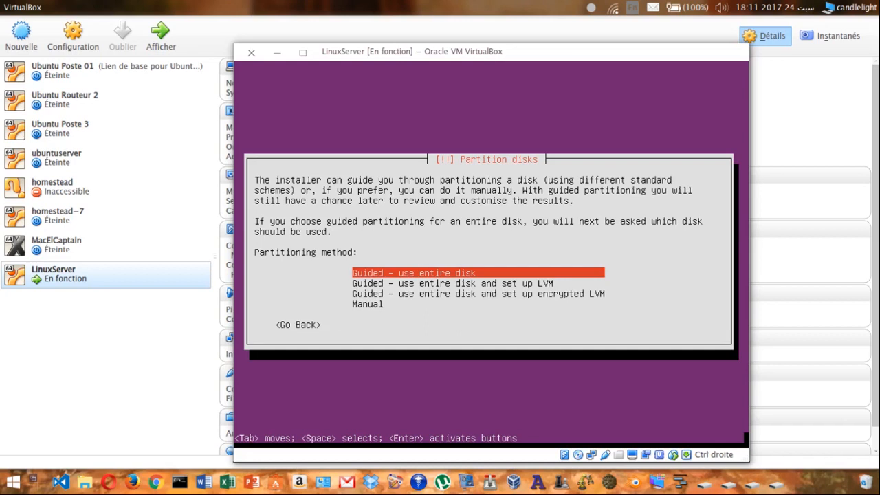
key(Return)
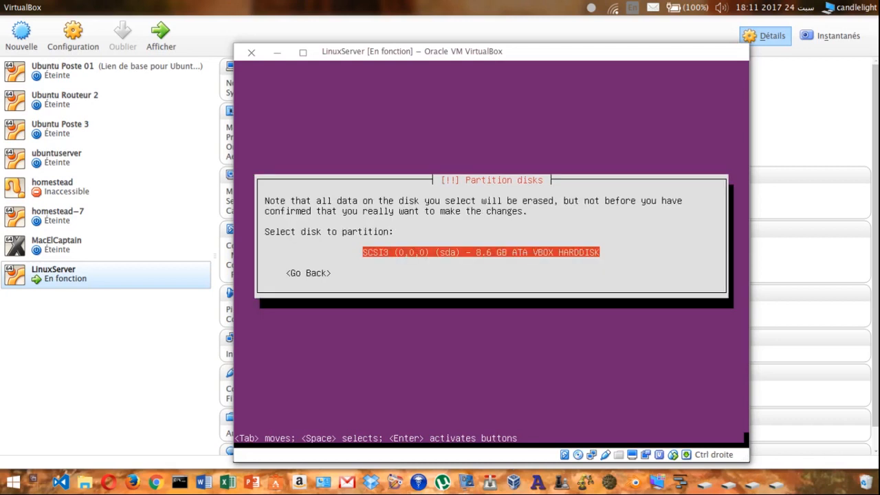
key(Return)
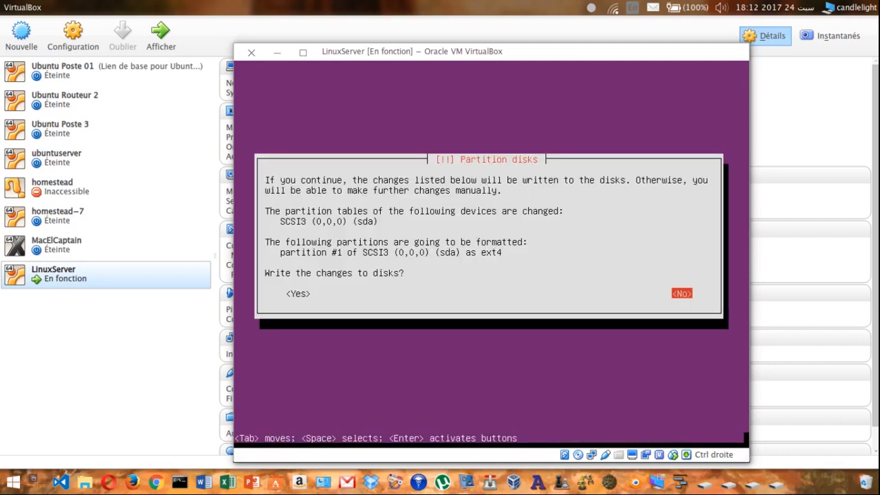
key(Tab)
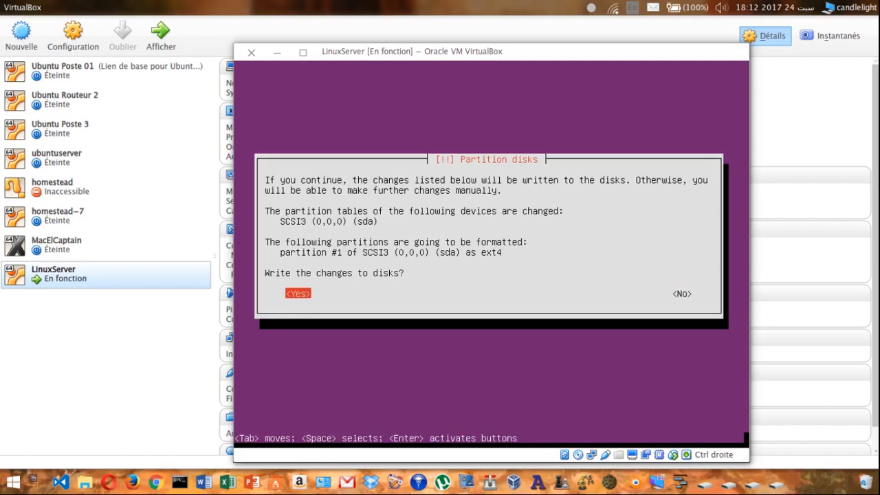
key(Return)
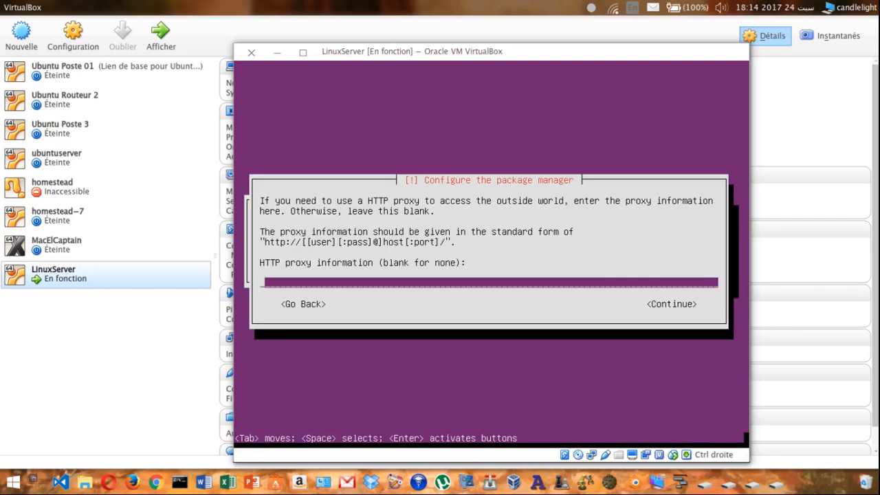
- Leave the HTTP proxy blank and choose "Install security updates automatically" for managing upgrades
key(Return)
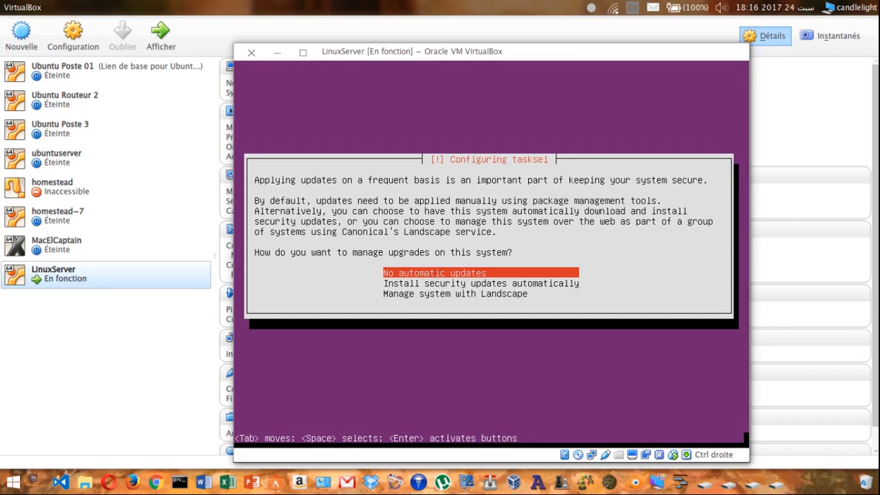
key(Down)
key(Up)
key(Down)
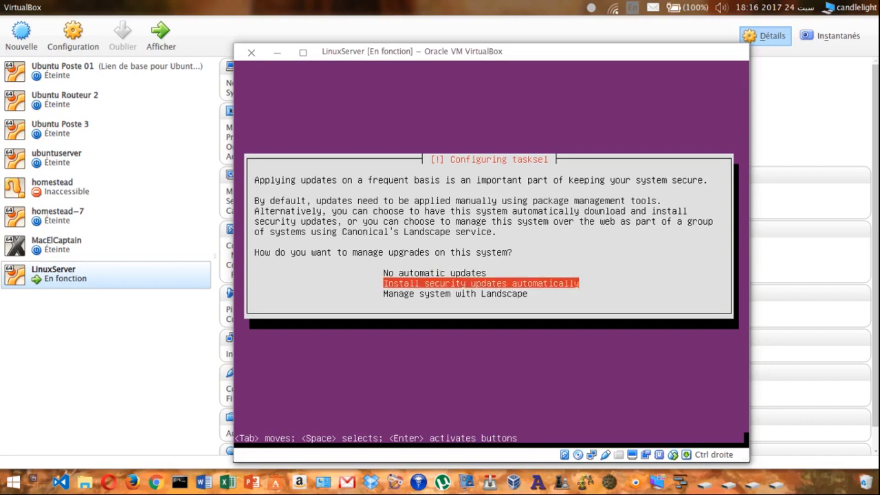
key(Return)
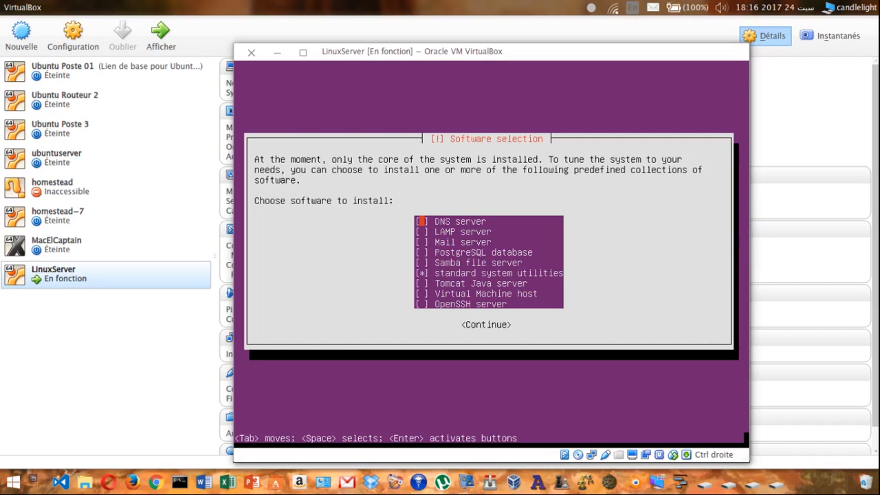
- Review the software selection list, include the LAMP server collection and start installing the chosen software
key(Down)
key(Up)
key(Down)
key(Down)
key(Down)
key(Down)
key(Down)
key(Down)
key(Down)
key(Down)
key(Up)
key(Up)
key(Up)
key(Up)
key(Up)
key(Up)
key(Up)
key(Down)
key(Down)
key(Down)
key(Down)
key(Down)
key(Down)
key(Down)
key(Return)
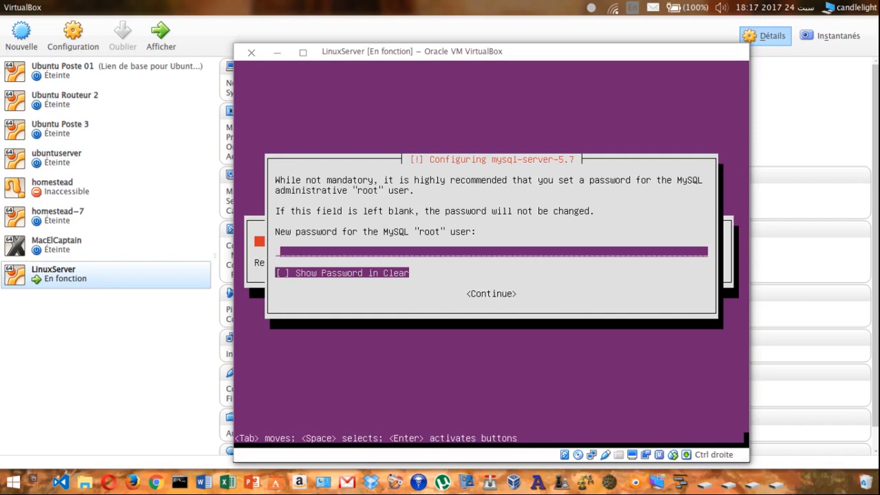
- Enter the new password for the MySQL "root" user and repeat it for verification
text(**********)
key(BackSpace)
key(BackSpace)
key(BackSpace)
key(BackSpace)
key(BackSpace)
key(BackSpace)
key(BackSpace)
key(BackSpace)
key(BackSpace)
key(BackSpace)
text(***********)
key(Return)
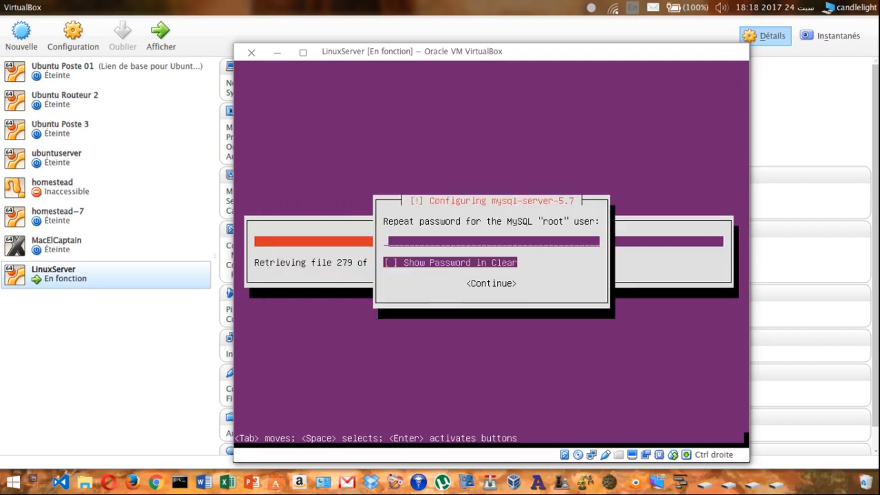
text(***********)
key(Return)
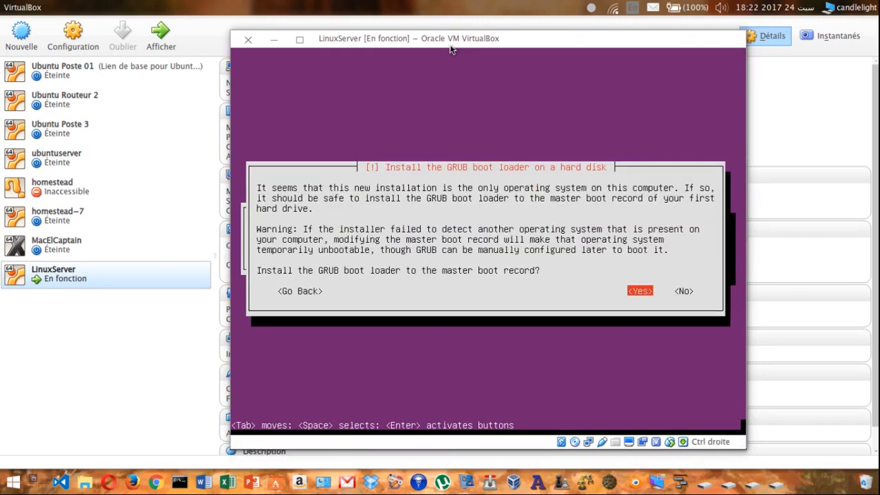
- Install the GRUB boot loader to the master boot record and finish the installation, booting into the new system
key(Return)
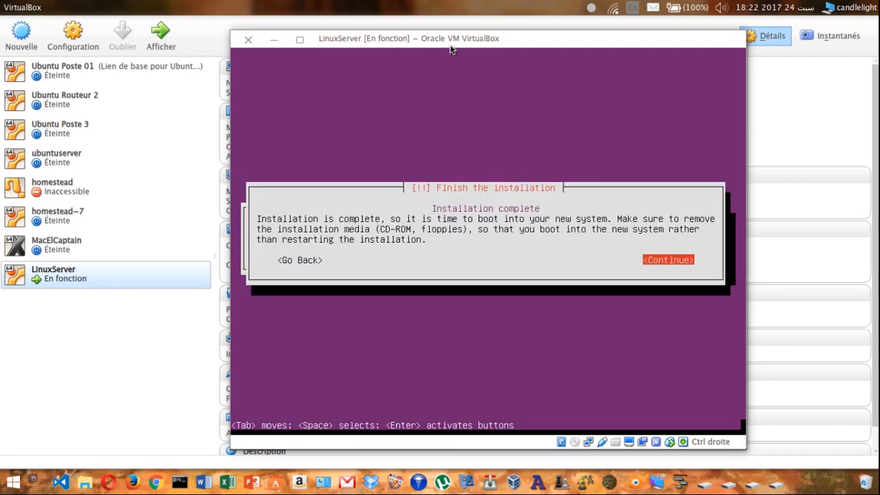
key(Return)
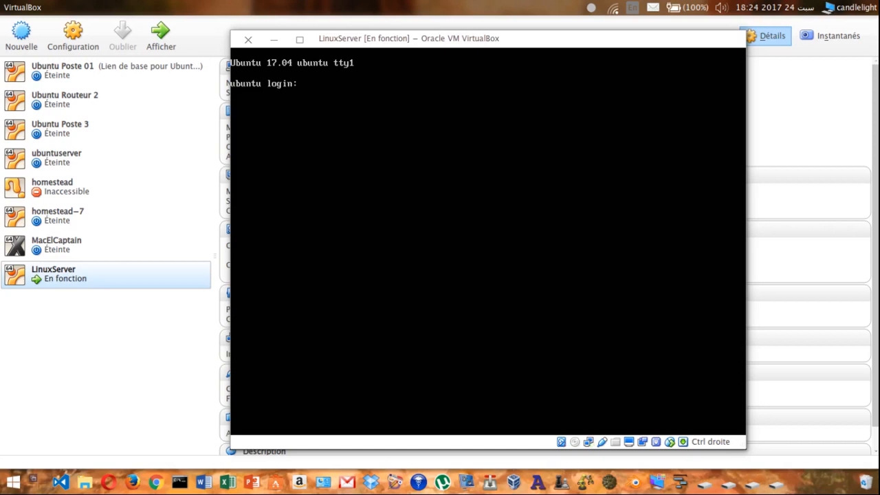
- Log in to the Ubuntu server as ubuntuuser with the account password and clear the screen
text(ubuntuuser)
key(Return)
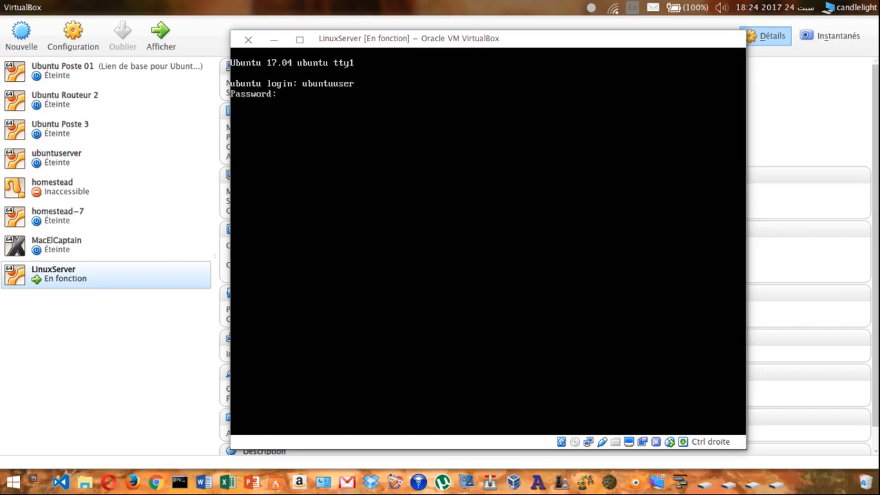
key(Return)
key(ctrl+l)
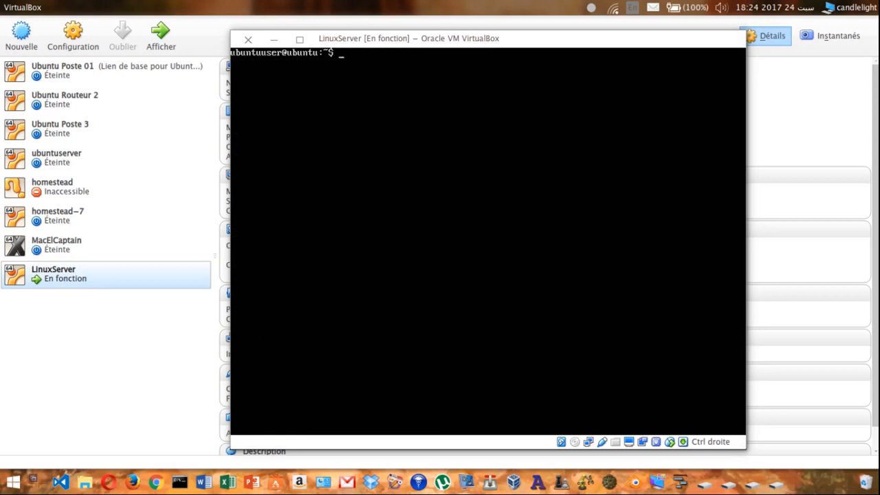
text(ping -c 4 www.goog)
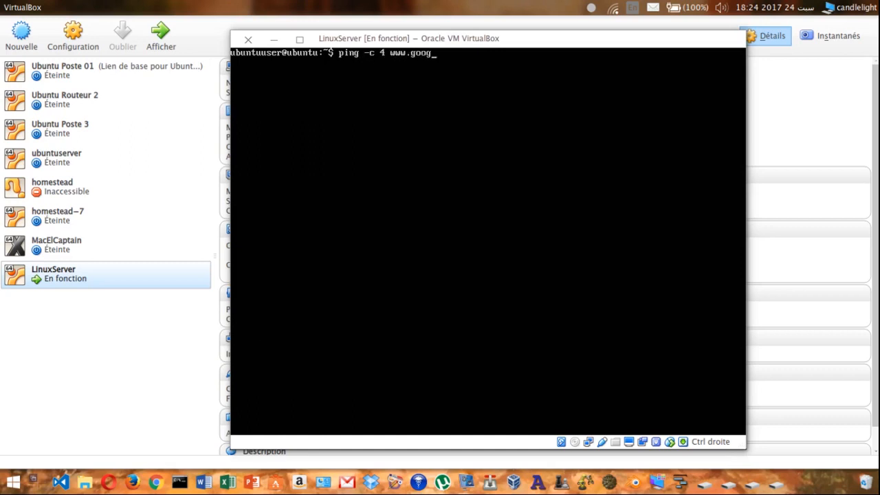
text(le.com)
key(Return)
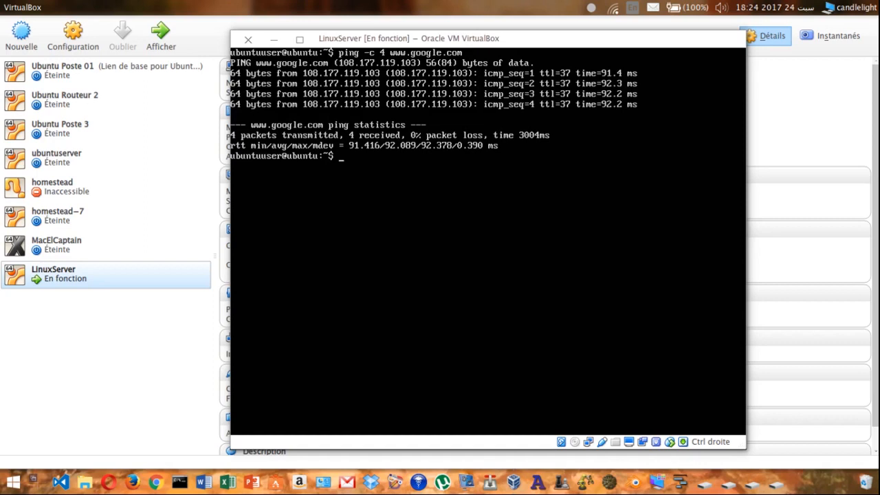
- Restore and minimize the maximized machine manager window, and move the LinuxServer window aside to free the host desktop
double_click(491, 3)
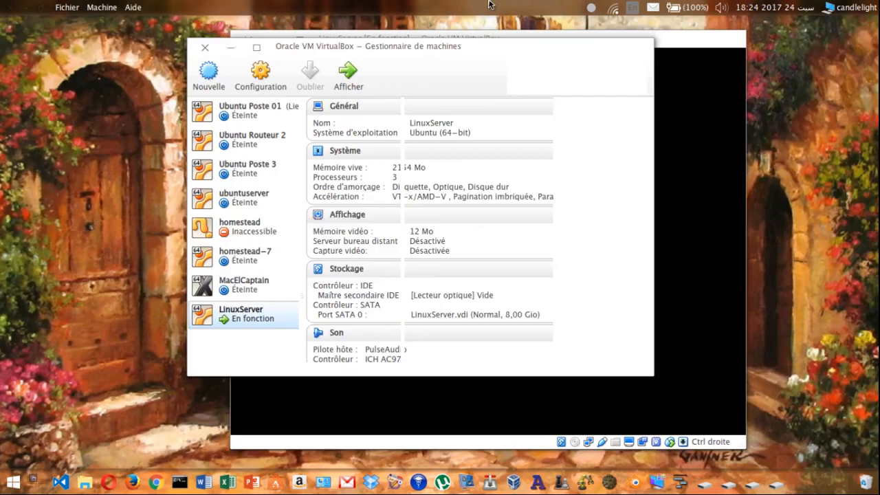
click(230, 48)
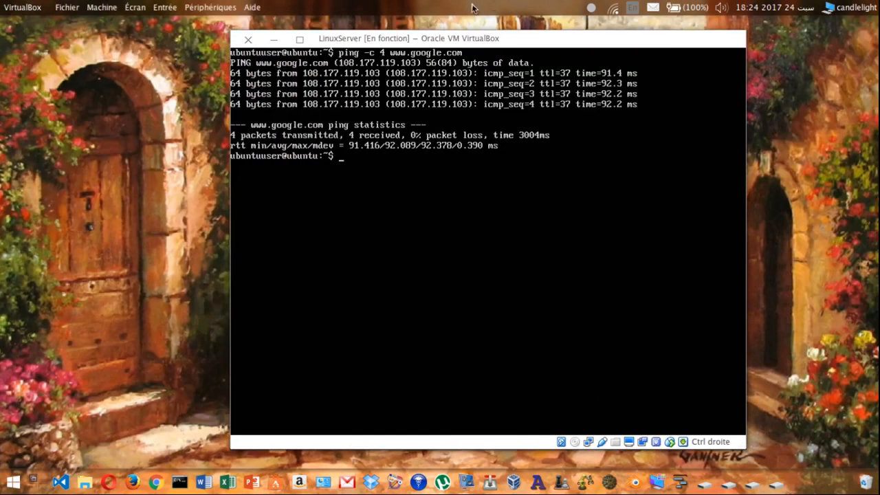
drag(438, 45, 563, 40)
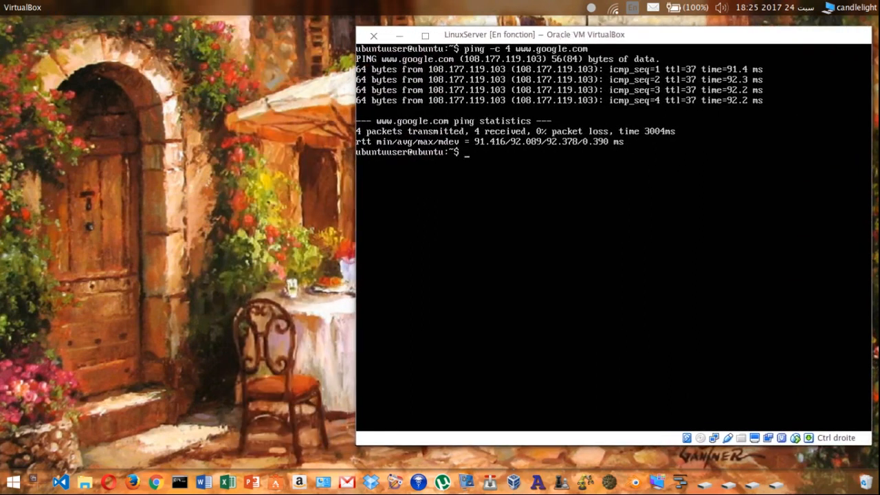
click(123, 173)
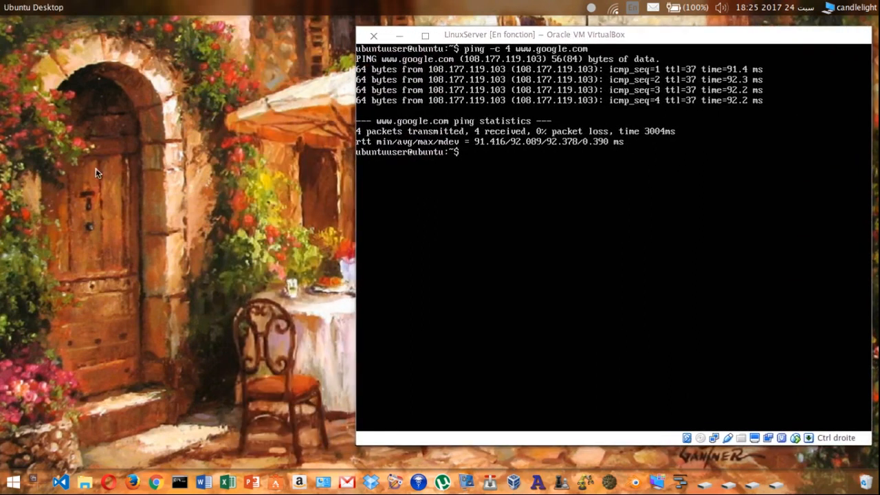
- Open a terminal on the host, run ifconfig and highlight the IPv4 address of the wlx983f9f22b6fb interface
right_click(96, 173)
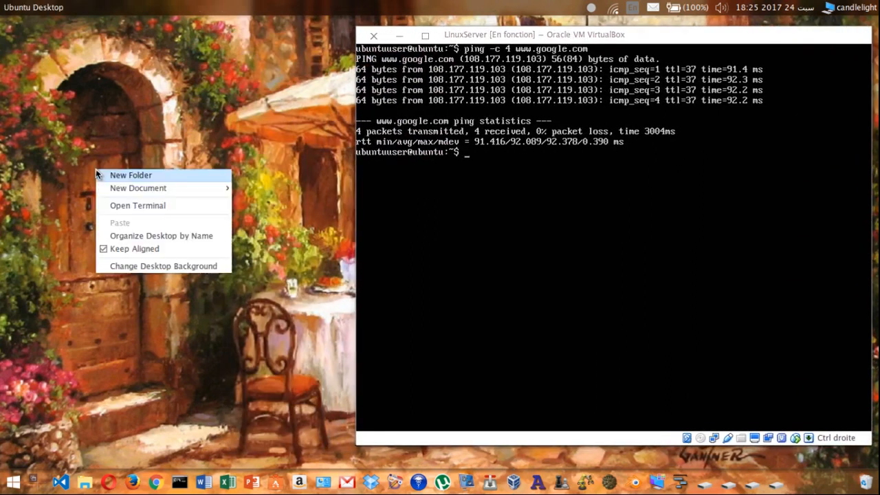
click(117, 205)
text(ifconfig)
key(Return)
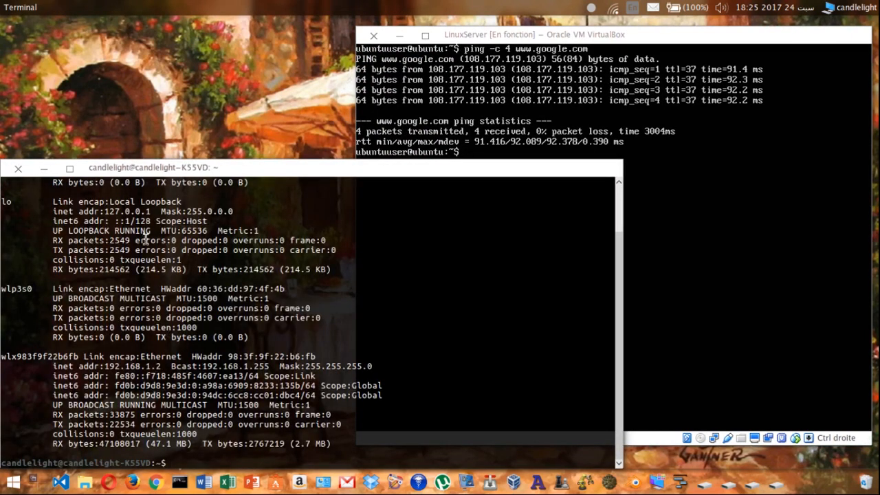
drag(104, 366, 163, 364)
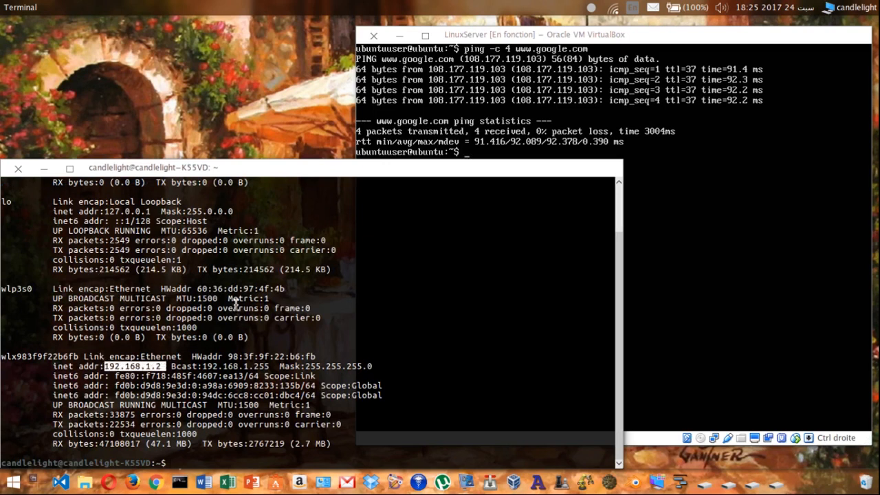
click(213, 119)
- Run ifconfig in the LinuxServer virtual machine to check its network address
click(543, 120)
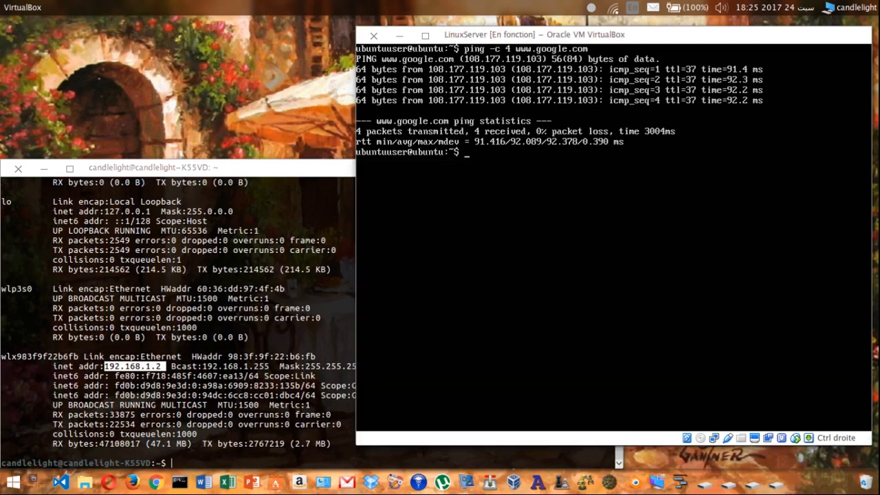
text(ifconfig)
key(Return)
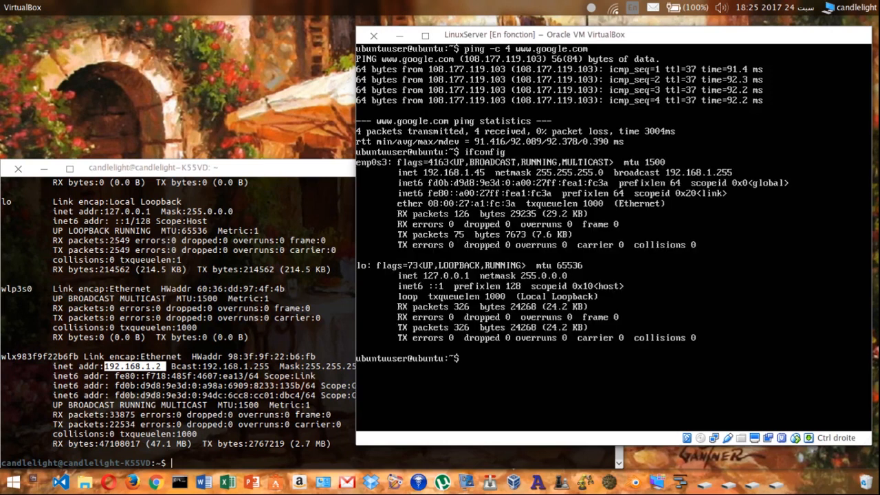
- Ping the host from the virtual machine with ping -c 4 192.168.1.2
text(ping 192.168.1.2)
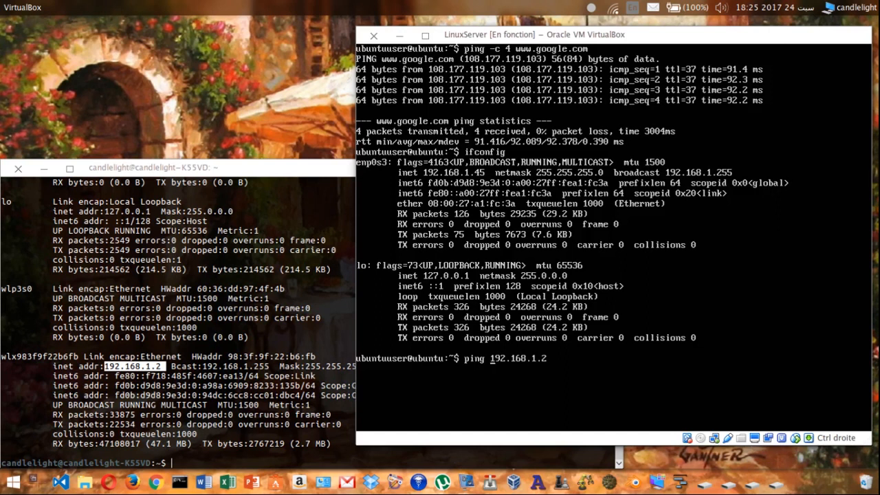
key(Left)
key(Left)
key(Left)
key(Left)
key(Left)
key(Left)
key(Left)
key(Left)
key(Left)
key(Left)
key(Left)
text(-c 4)
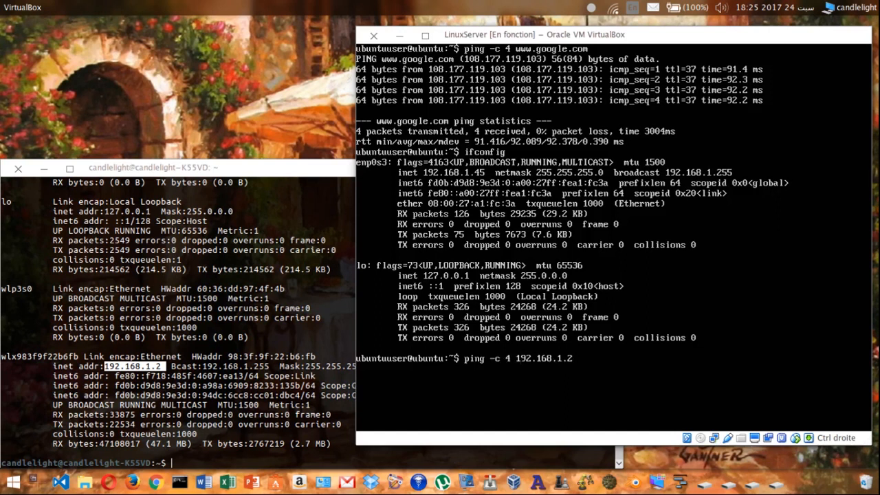
key(Return)
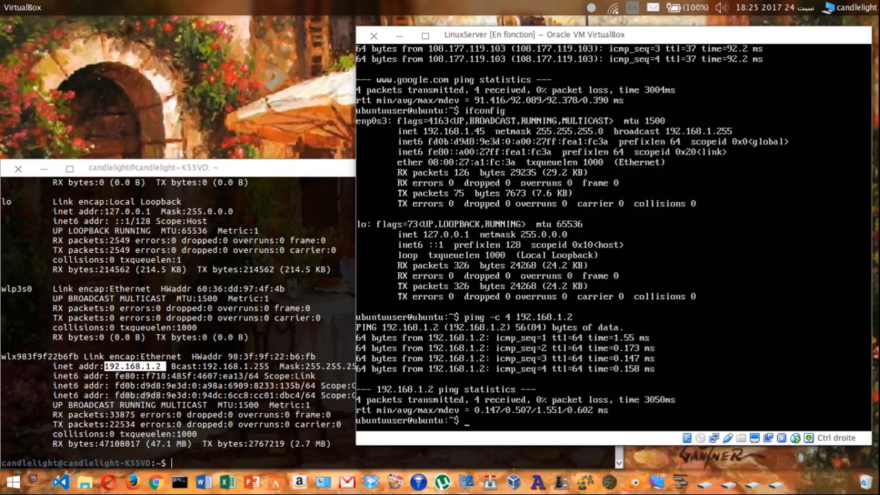
- Ping the virtual machine at 192.168.1.45 from the host terminal and stop the ping after several replies
click(123, 253)
text(ping 192)
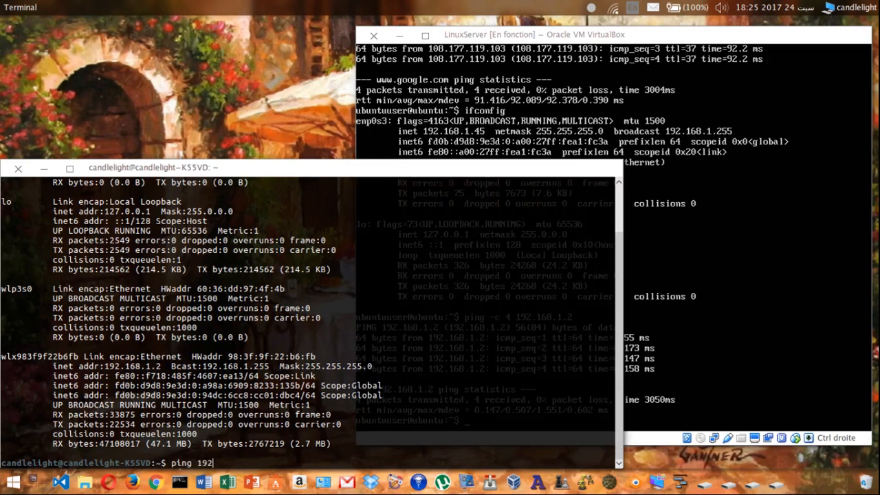
text(.168.1.45)
key(Return)
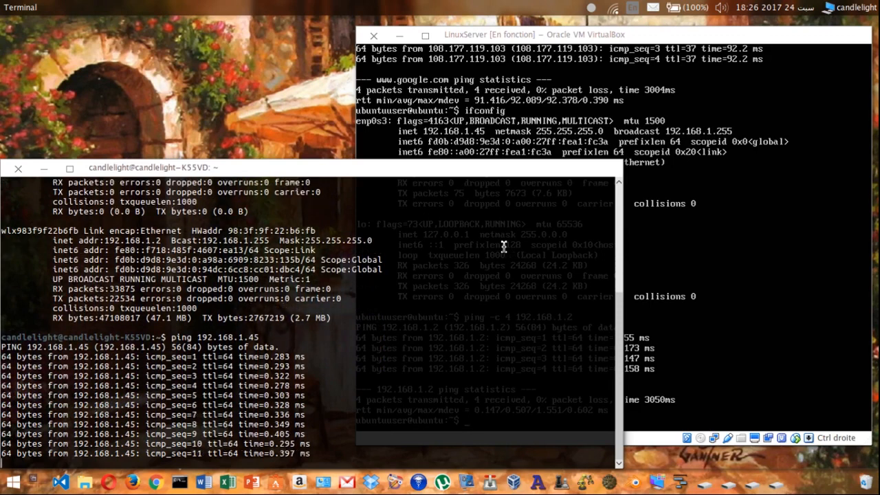
key(ctrl+c)
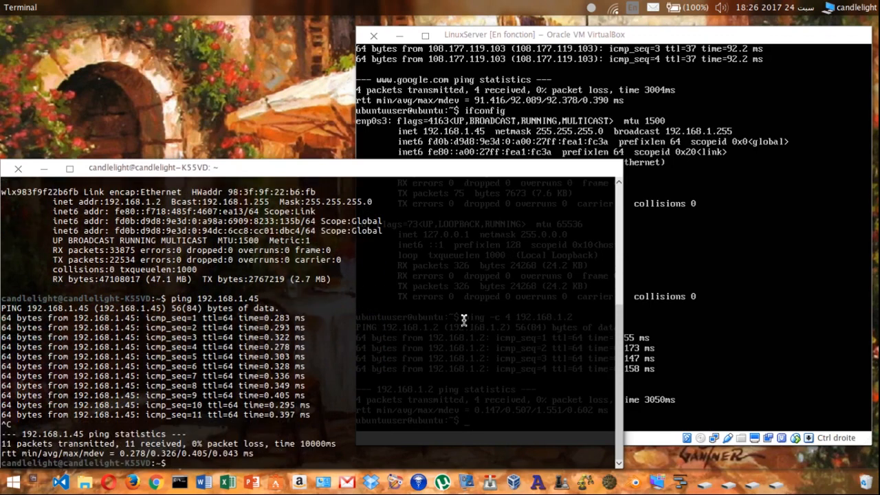
- Examine the Carte 1 network access mode in LinuxServer's Réseau settings, and close the settings and the machine manager
key(super+w)
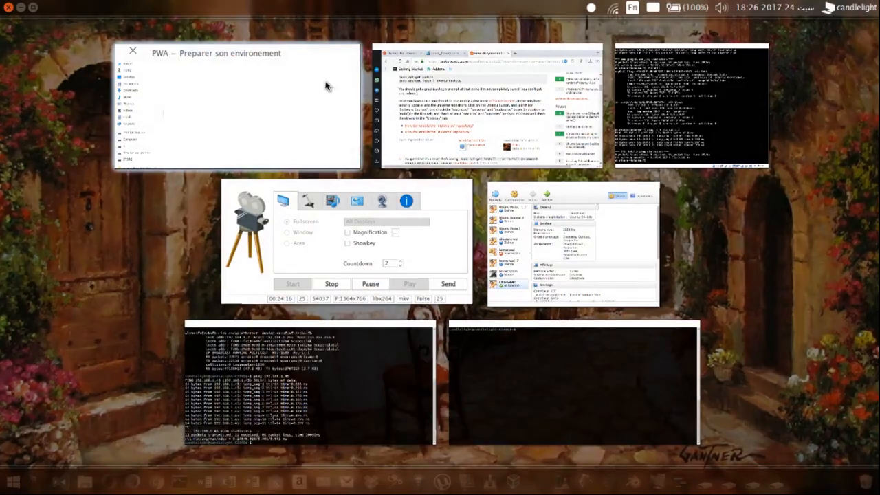
click(502, 241)
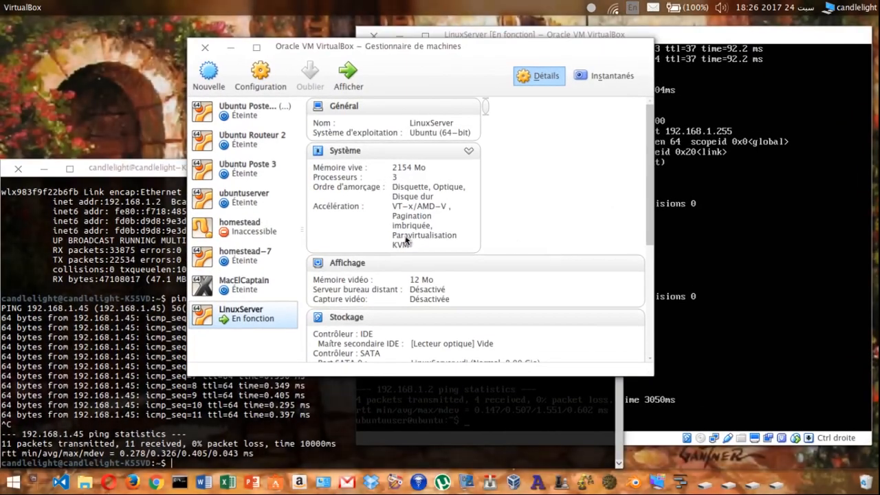
click(260, 79)
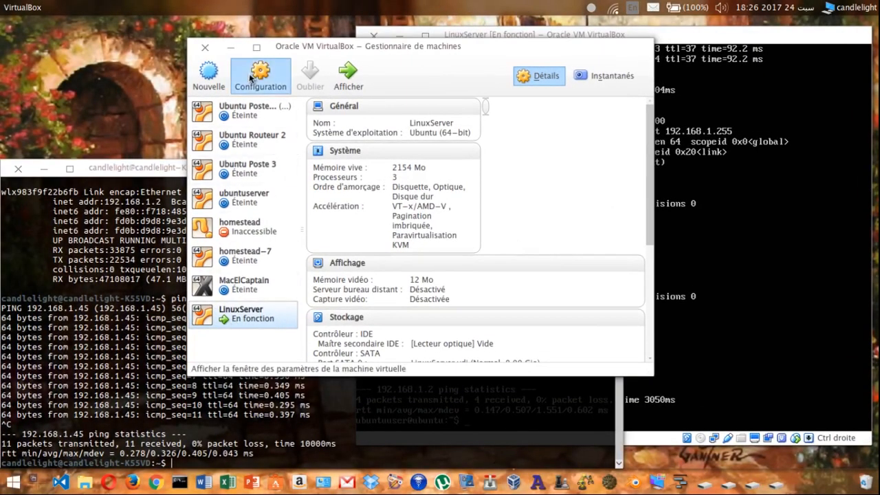
click(176, 187)
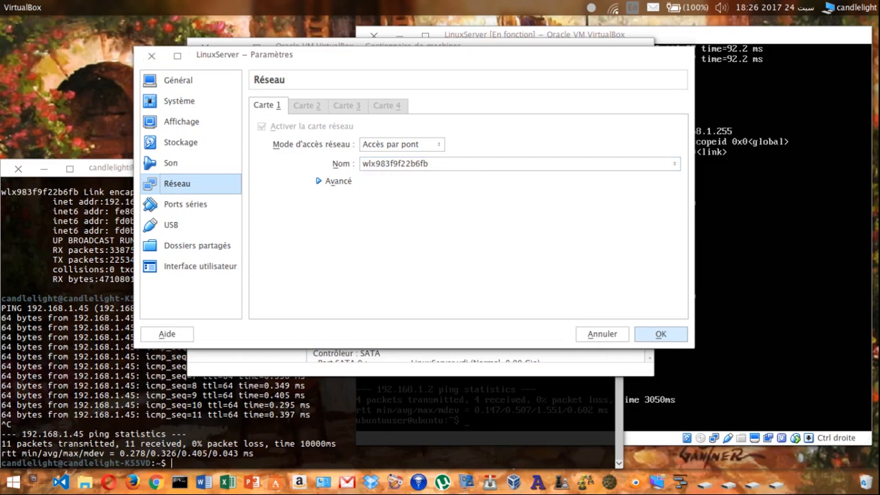
click(770, 247)
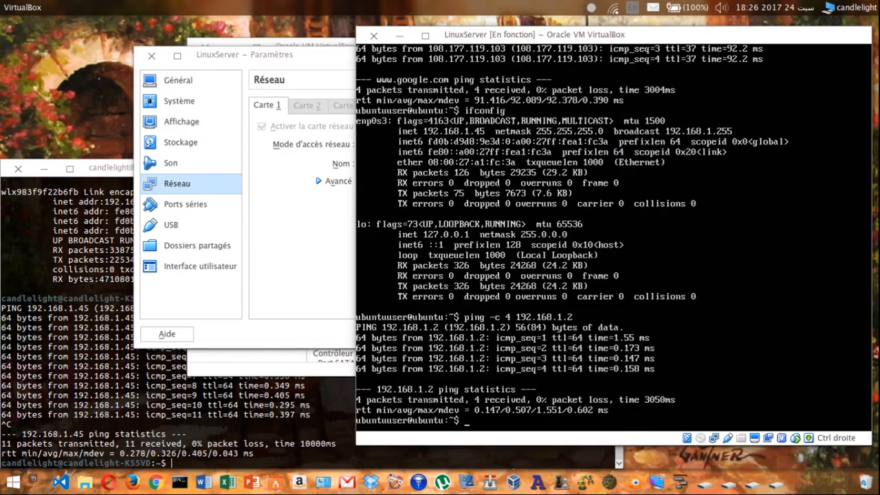
click(151, 55)
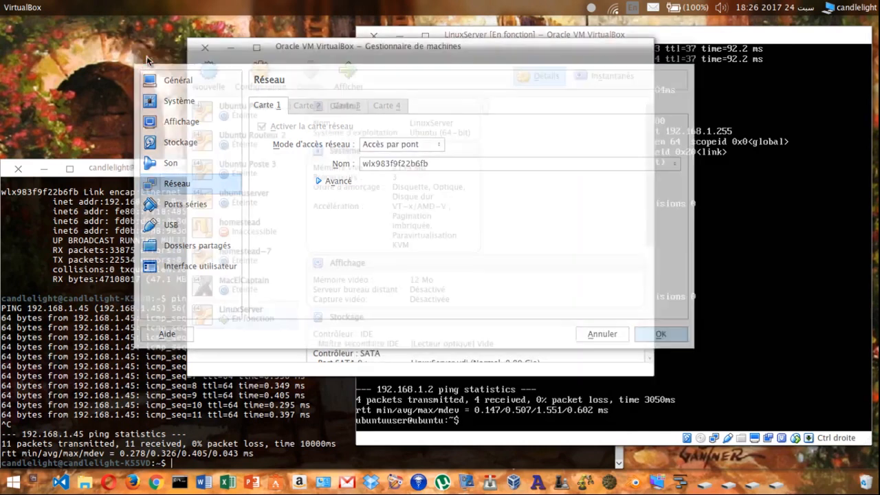
click(205, 48)
- Clear the LinuxServer console and switch to the root account with sudo su, entering the account password
drag(488, 35, 308, 24)
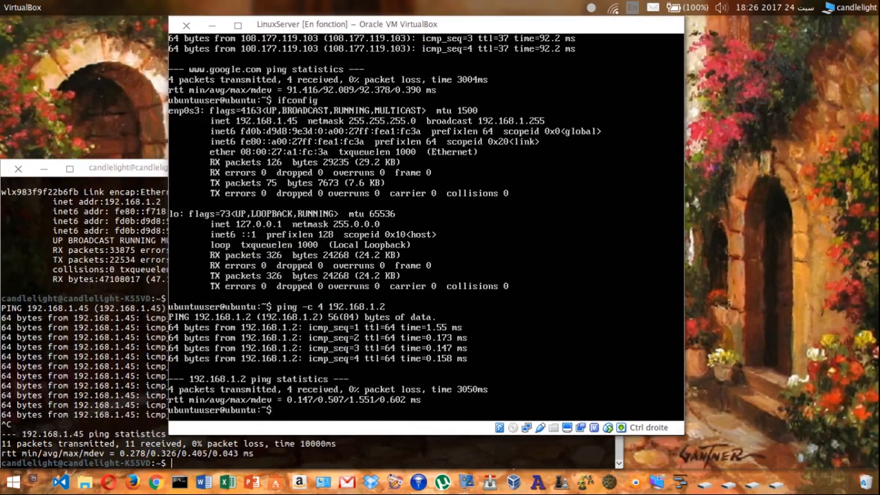
key(ctrl+l)
text(sudo u)
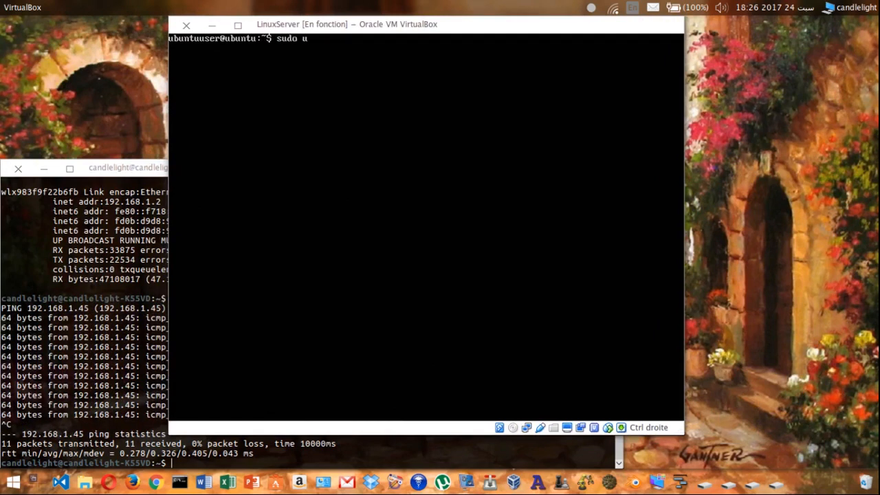
key(BackSpace)
text(su)
key(Return)
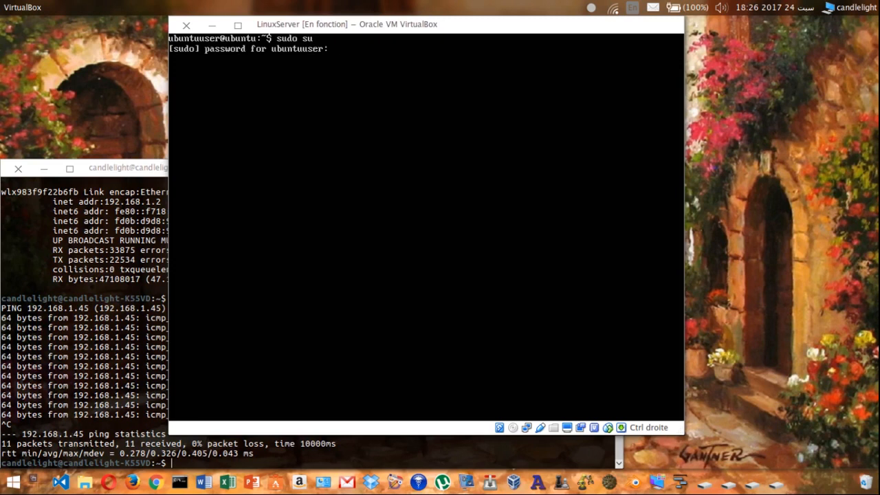
key(Return)
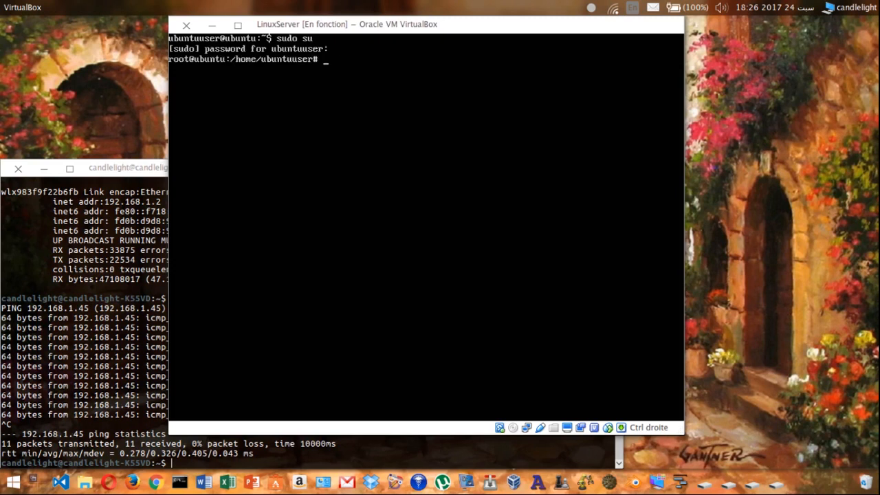
- Clear the root console, run apt-get update, and interrupt it while it reads the package lists
key(ctrl+l)
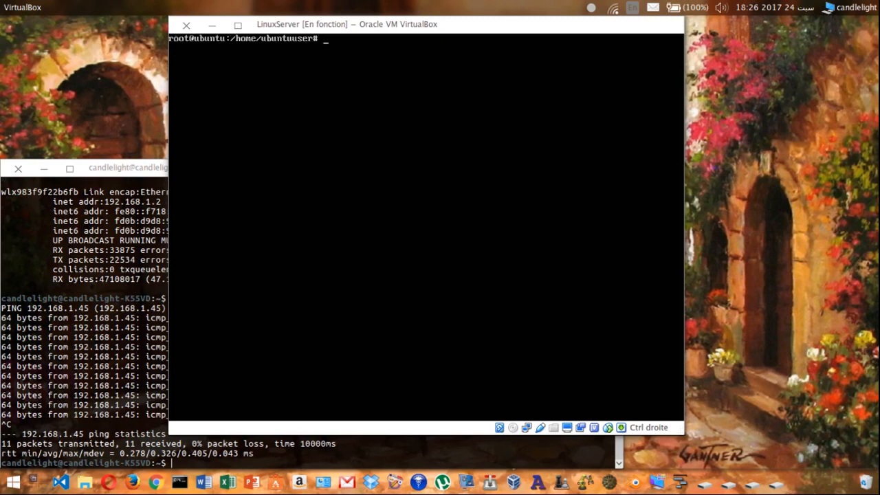
text(apt-get update)
key(Return)
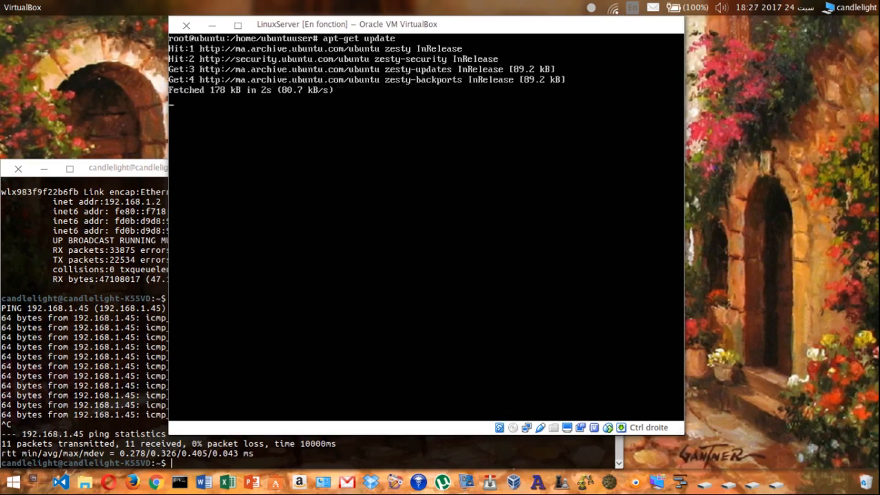
key(ctrl+c)
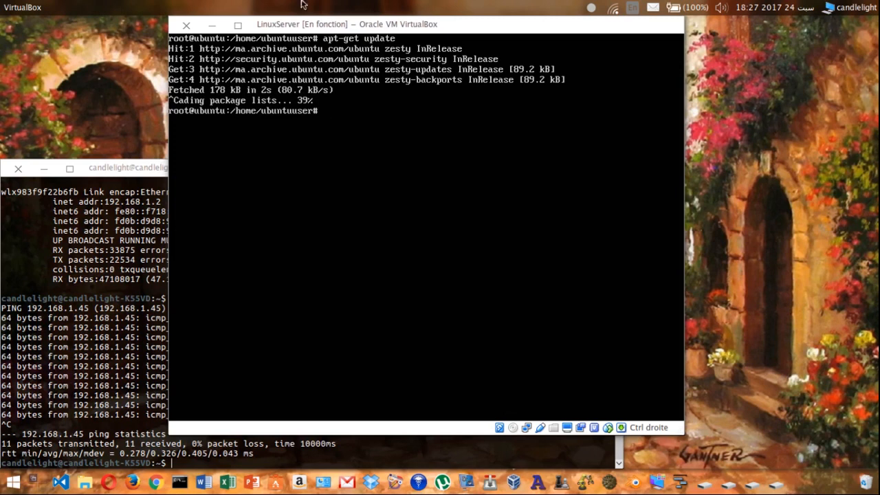
text(apt-get upgrade)
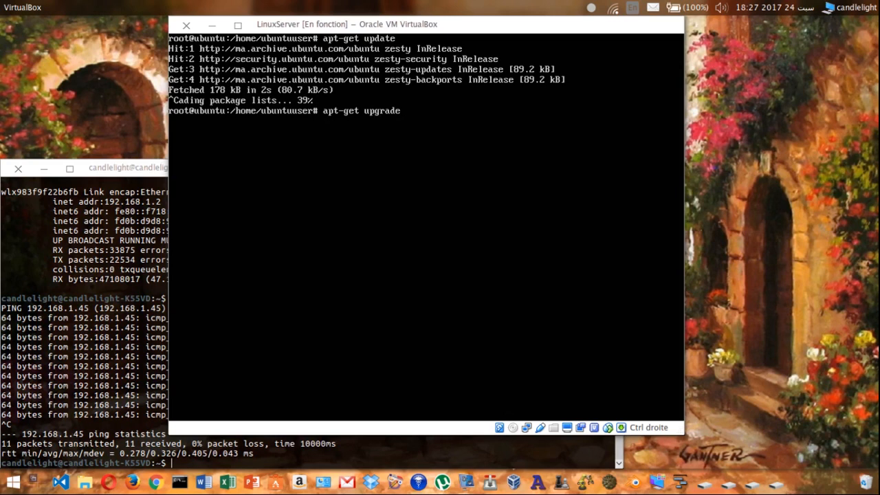
key(BackSpace)
key(BackSpace)
key(BackSpace)
key(BackSpace)
key(BackSpace)
key(BackSpace)
key(BackSpace)
key(BackSpace)
key(BackSpace)
key(BackSpace)
key(BackSpace)
key(BackSpace)
key(BackSpace)
key(BackSpace)
key(BackSpace)
- Enter the command apt-get install ubuntu-desktop at the root prompt
text(apt-get install ubuntu-desktop)
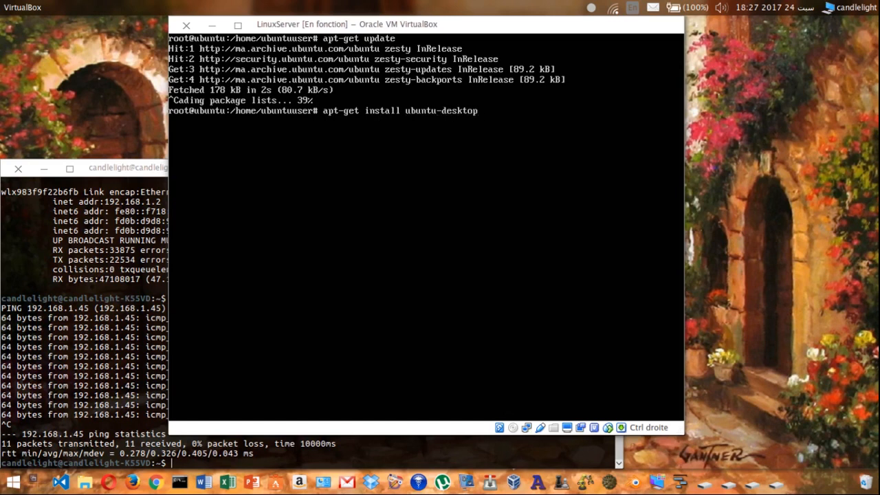